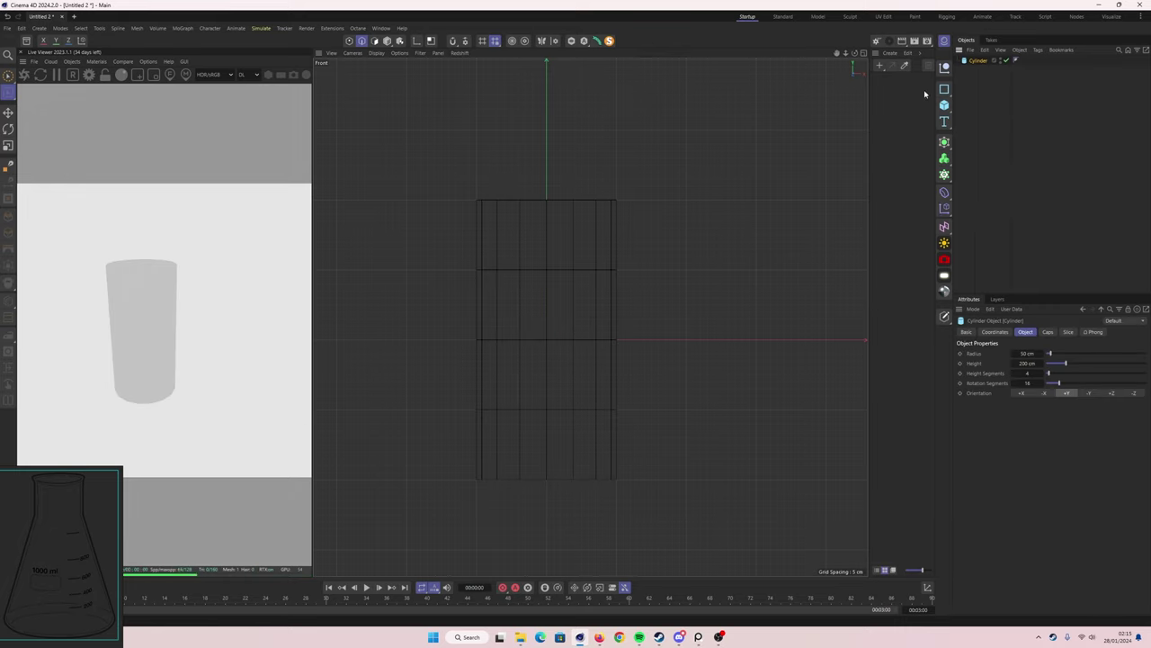
- Make the cylinder editable and delete its top cap to open the top
key("F5")
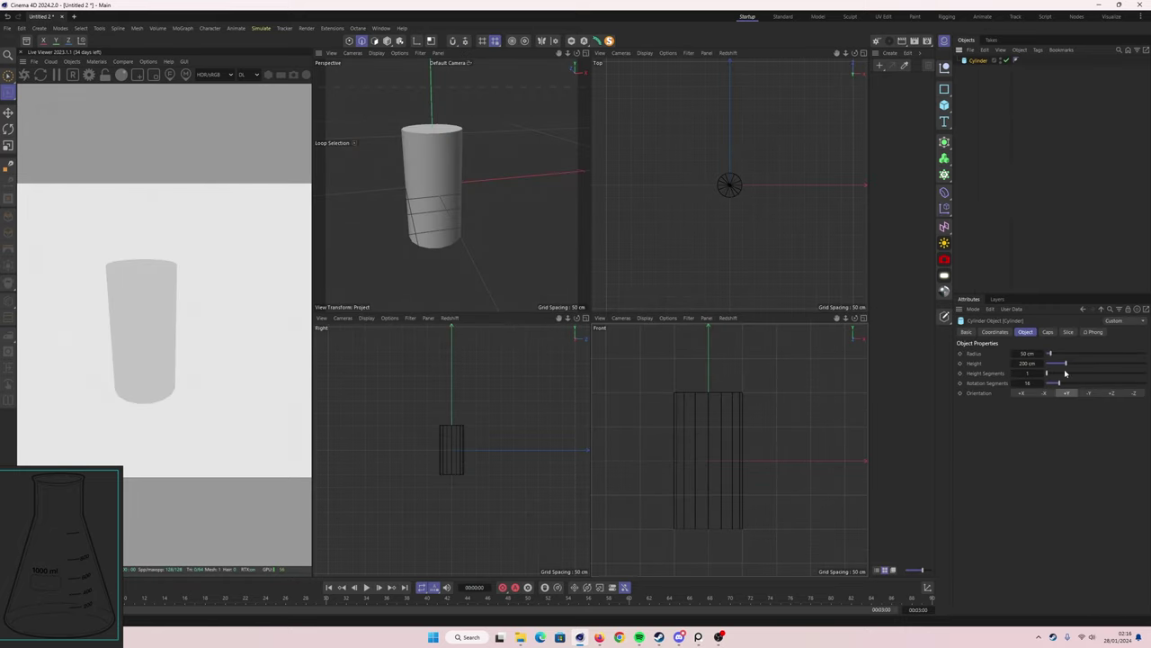
key("c")
key("Return")
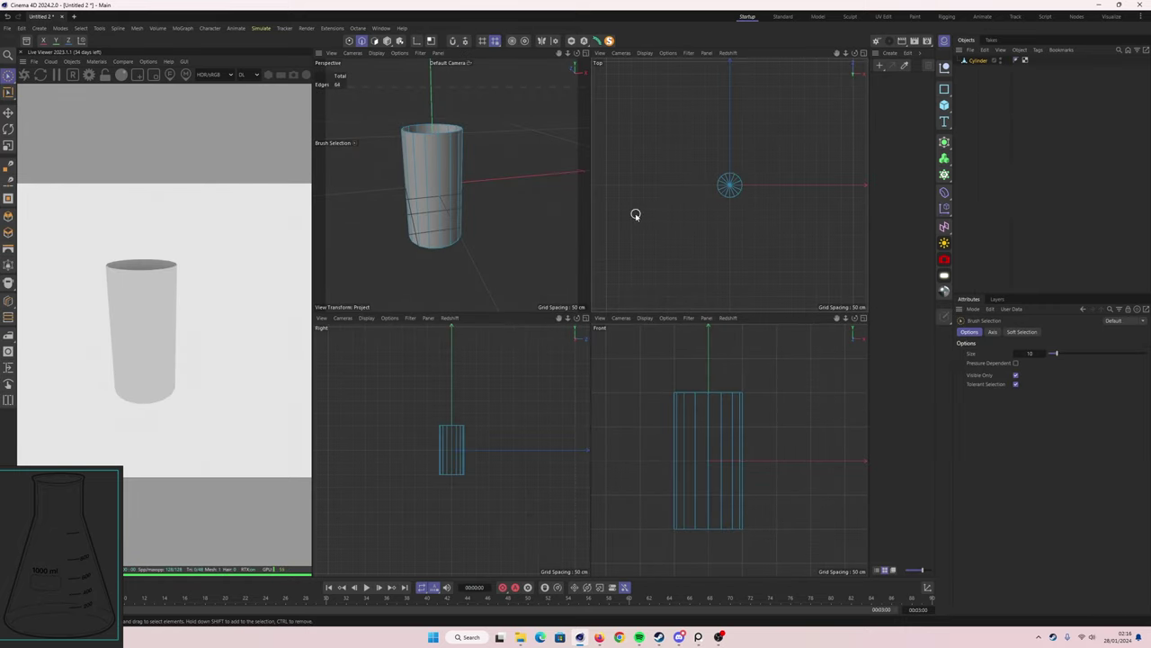
left_click_drag(486, 198, 432, 135, "alt")
double_click(421, 146)
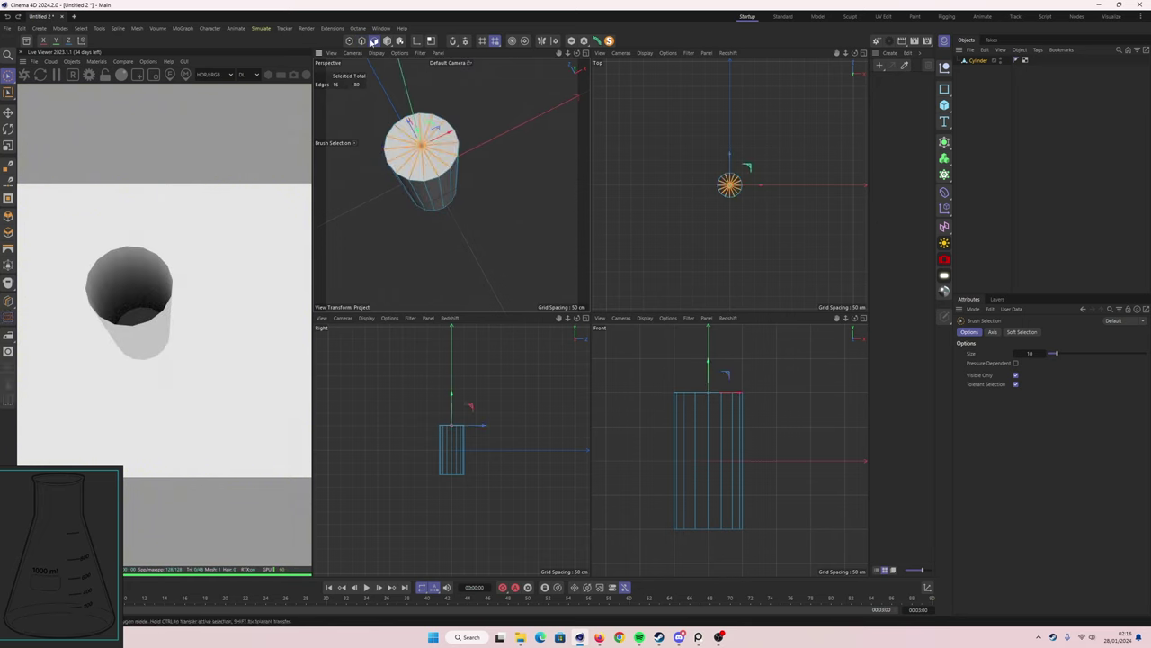
left_click(864, 318)
key("u")
- Cut edge loops across the cylinder and place it under a Subdivision Surface
key("l")
key("k")
key("l")
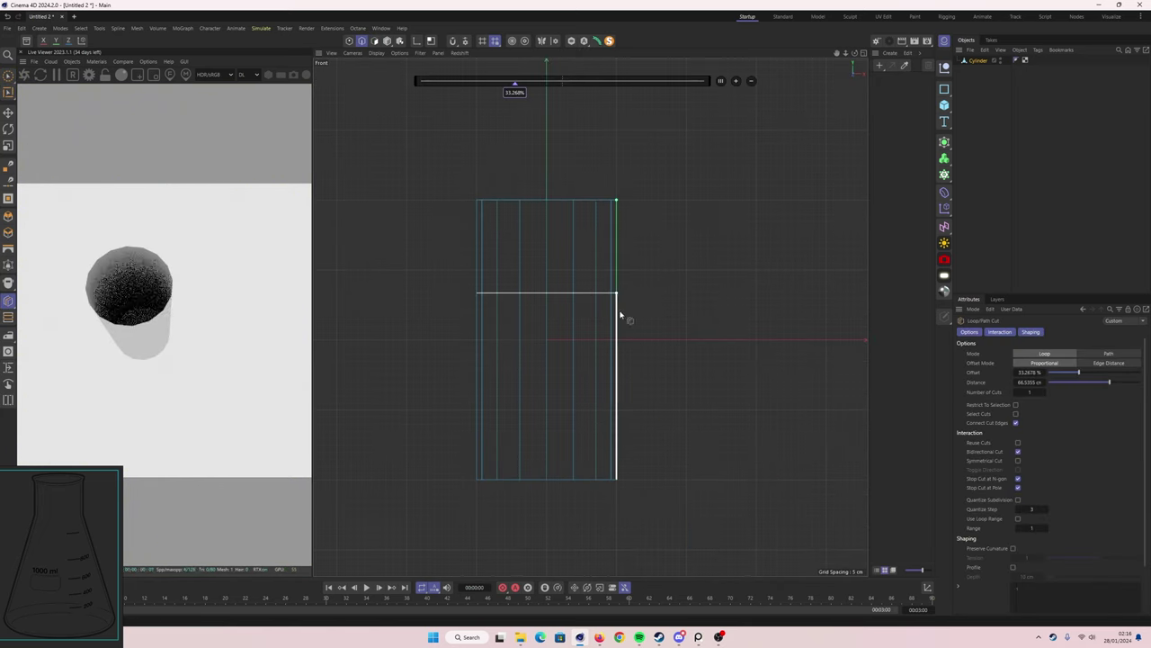
left_click(863, 54)
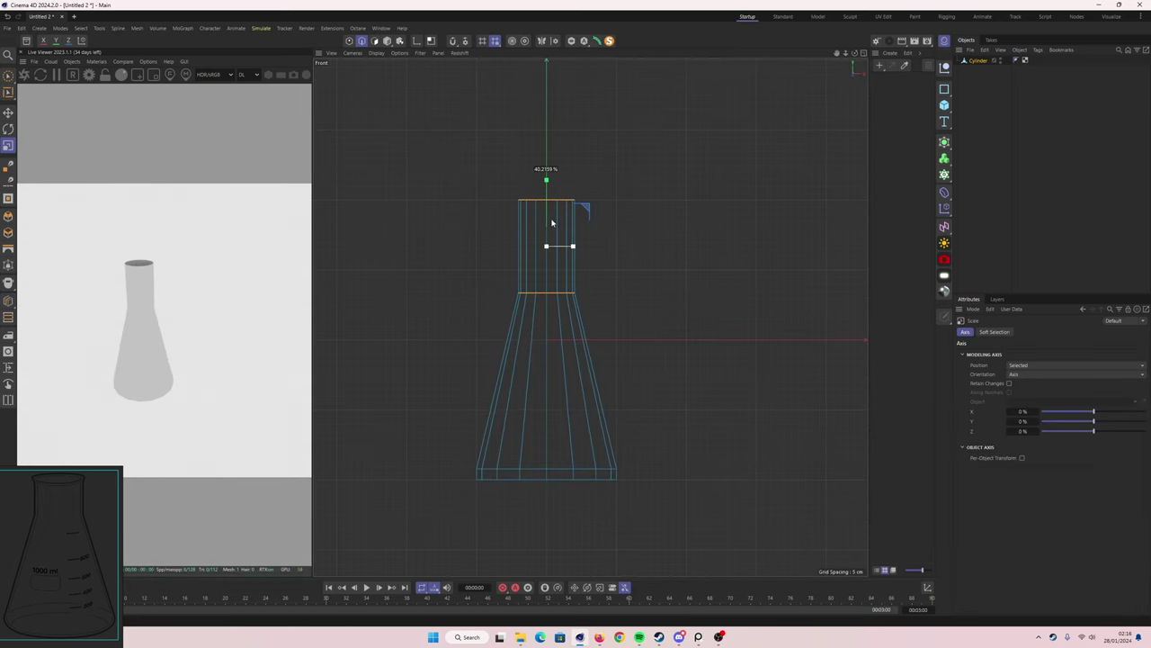
left_click(944, 159, "alt")
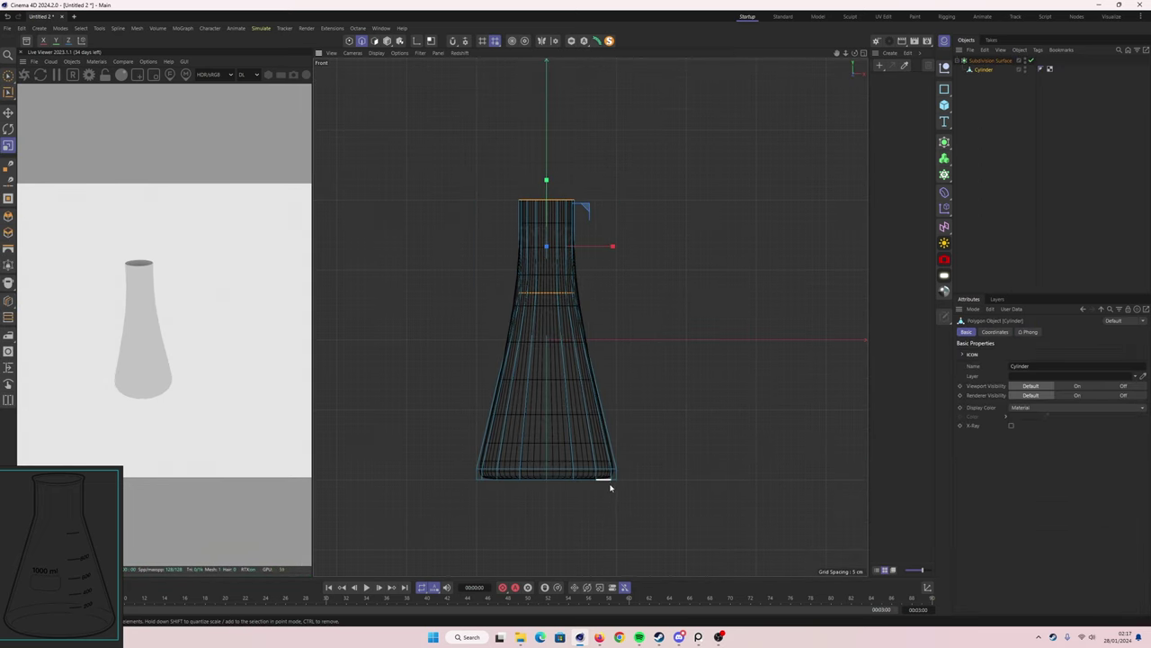
- Scale the bottom edge loop out to about 148% to flare the flask base
key("u")
key("l")
left_click(565, 484)
left_click_drag(548, 418, 551, 395)
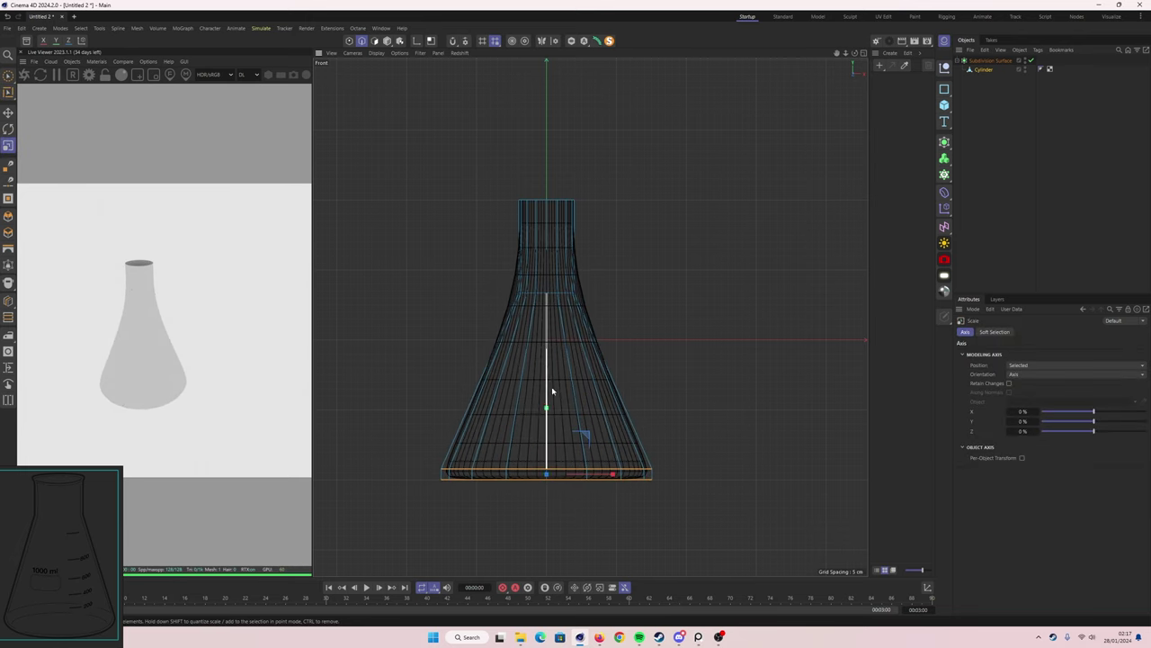
key("k")
key("l")
middle_click(851, 197)
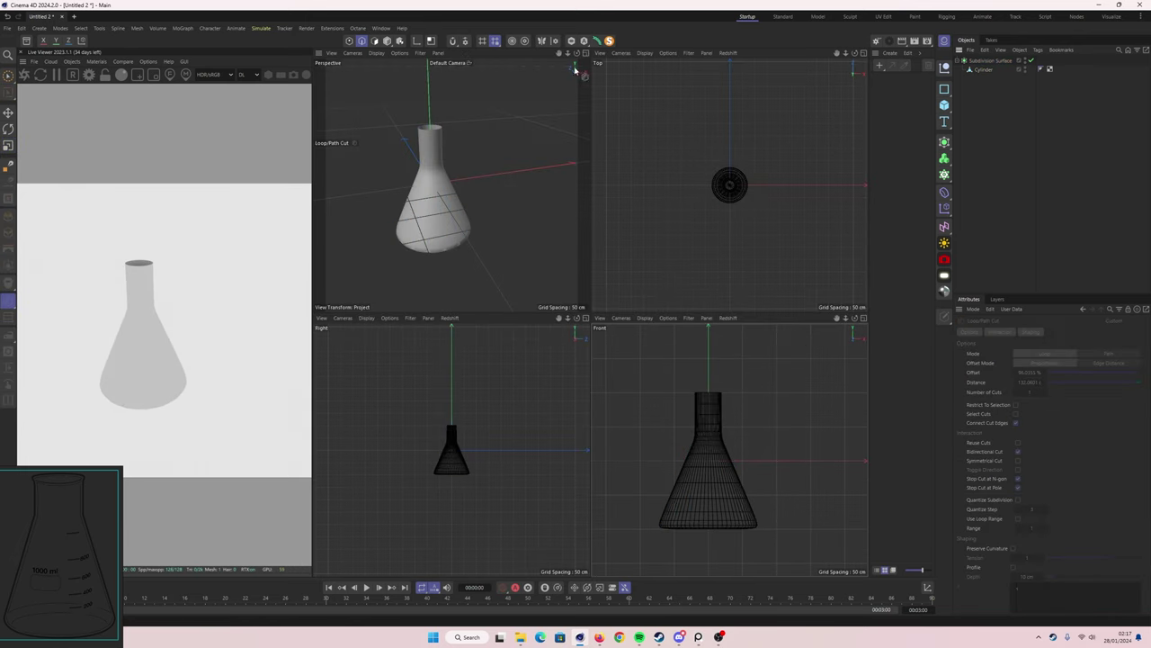
- Add a loop cut near the base and scale the bottom loop to round the base
left_click_drag(517, 205, 556, 193, "alt")
left_click(786, 503)
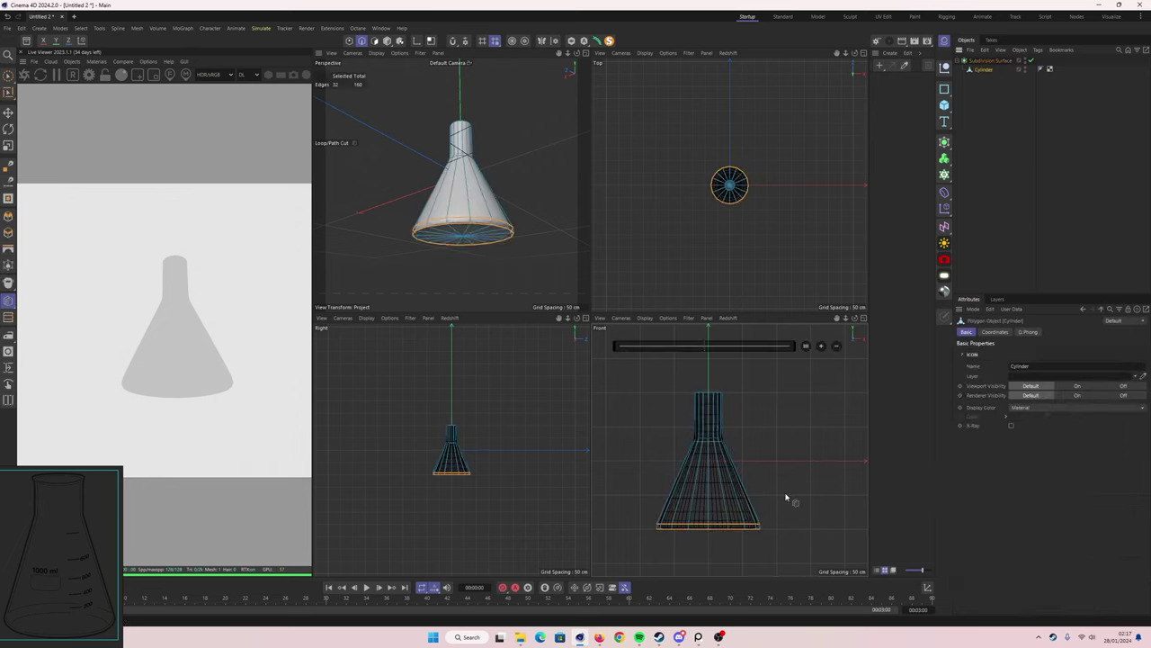
key("u")
key("l")
left_click(725, 527)
key("e")
scroll(720, 531, "up", 5)
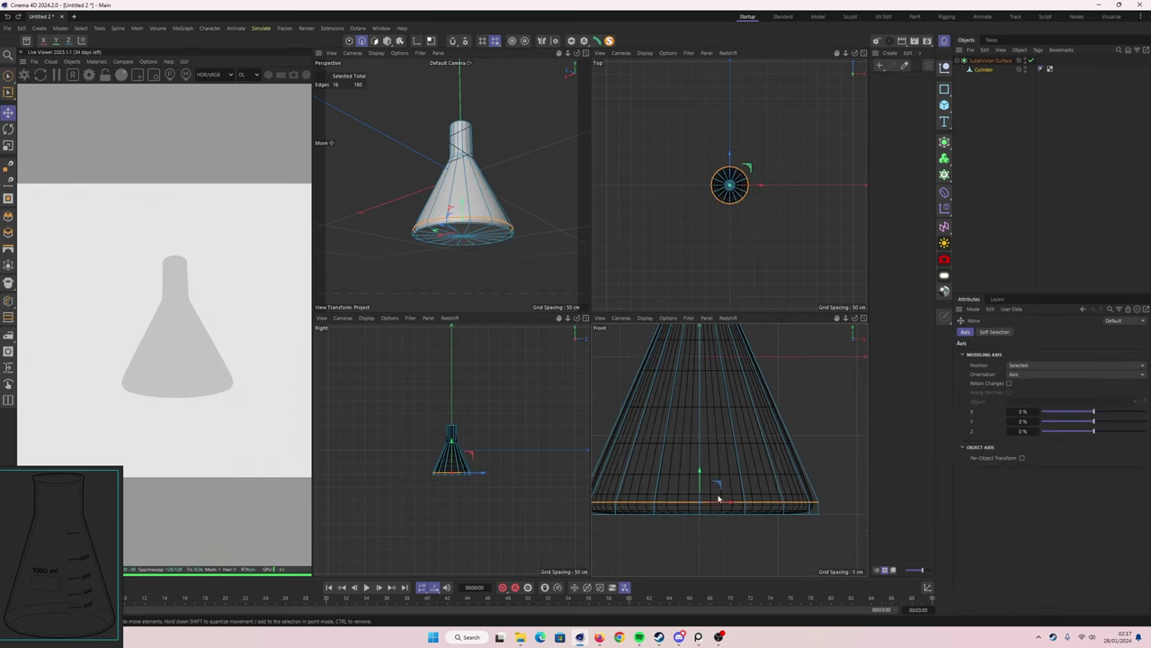
key("s")
key("t")
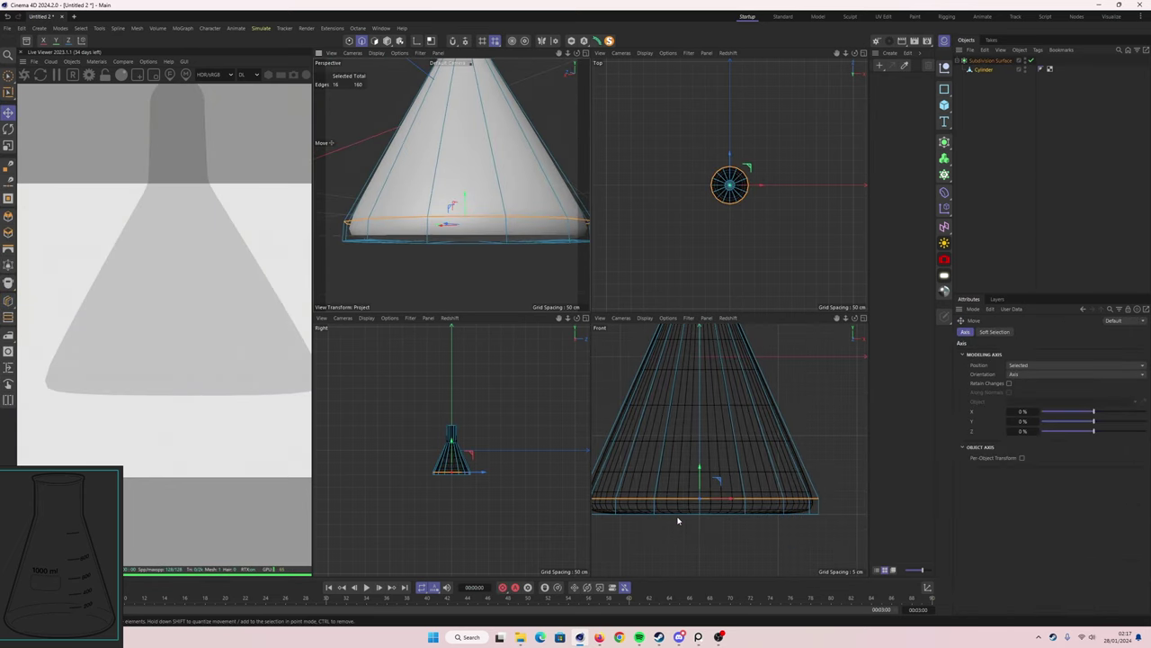
left_click_drag(678, 519, 699, 478)
key("h")
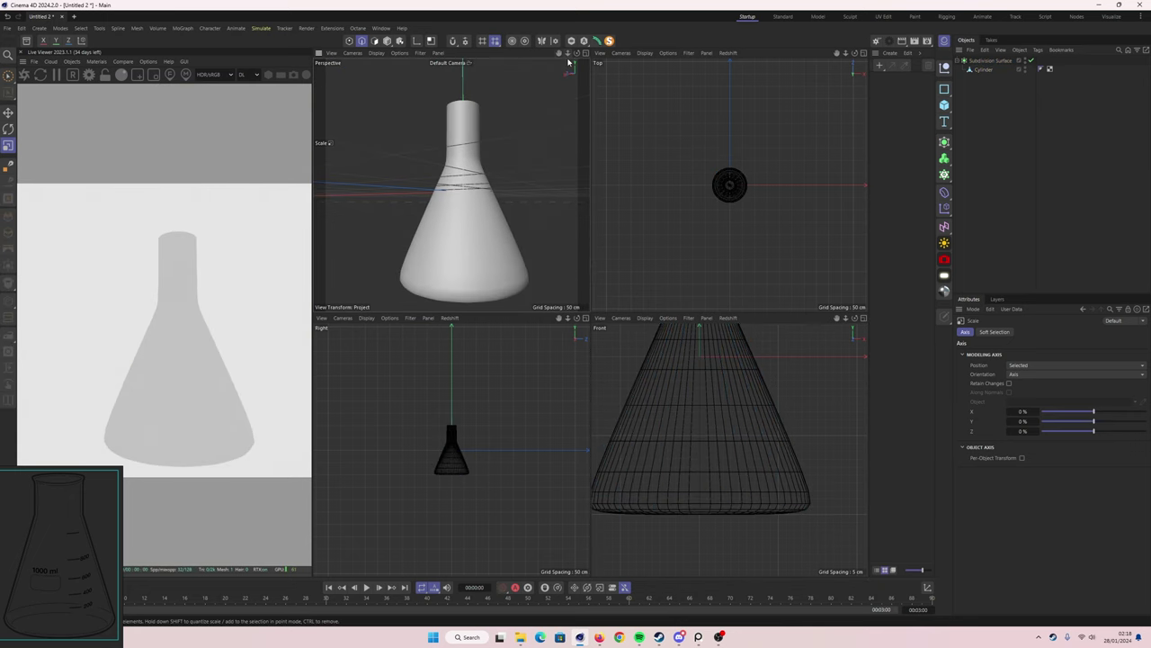
- Raise the Cylinder to P.Y 100 cm so the flask rests on the ground
left_click(983, 69)
left_click_drag(993, 375, 999, 376)
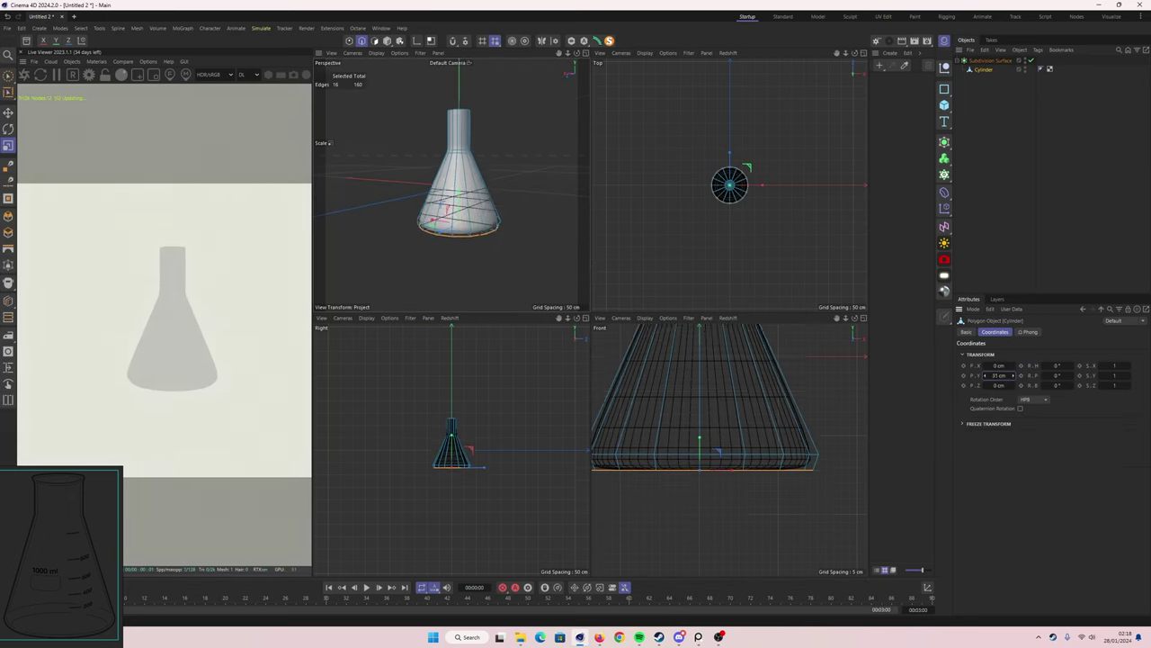
key("h")
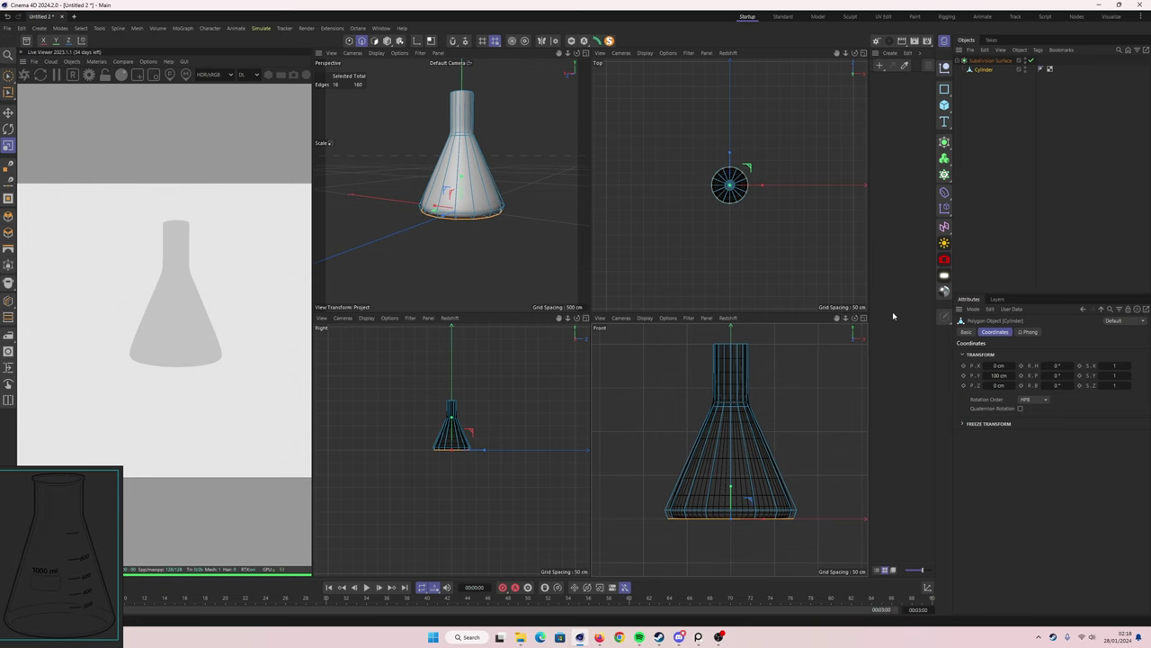
left_click(387, 41)
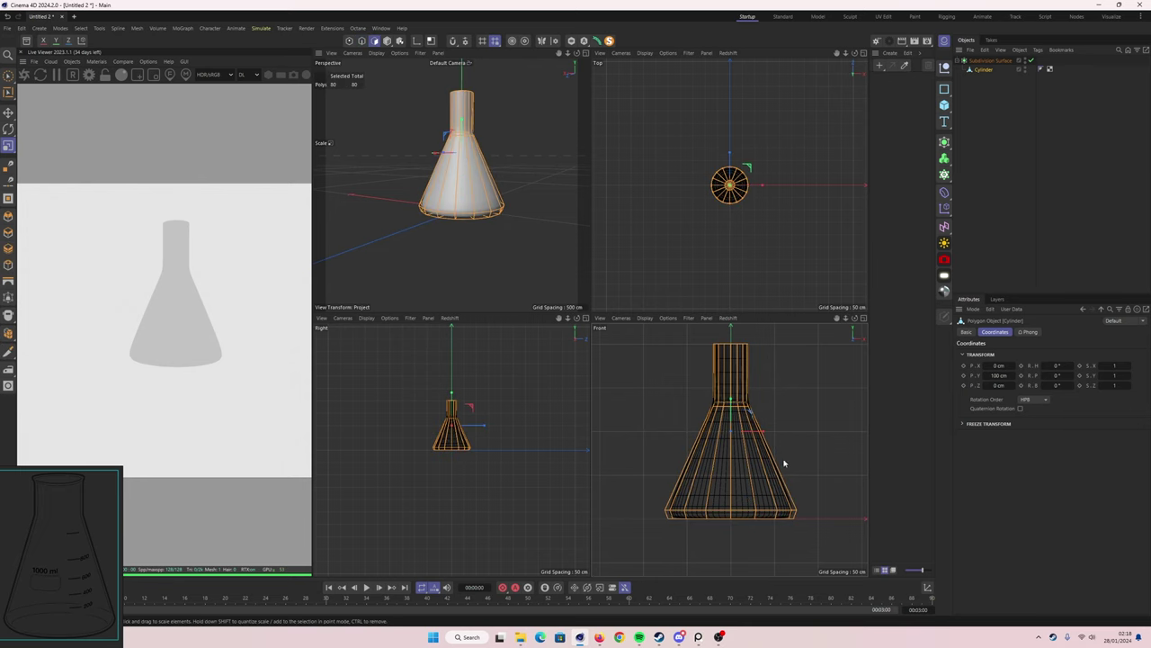
left_click(986, 61)
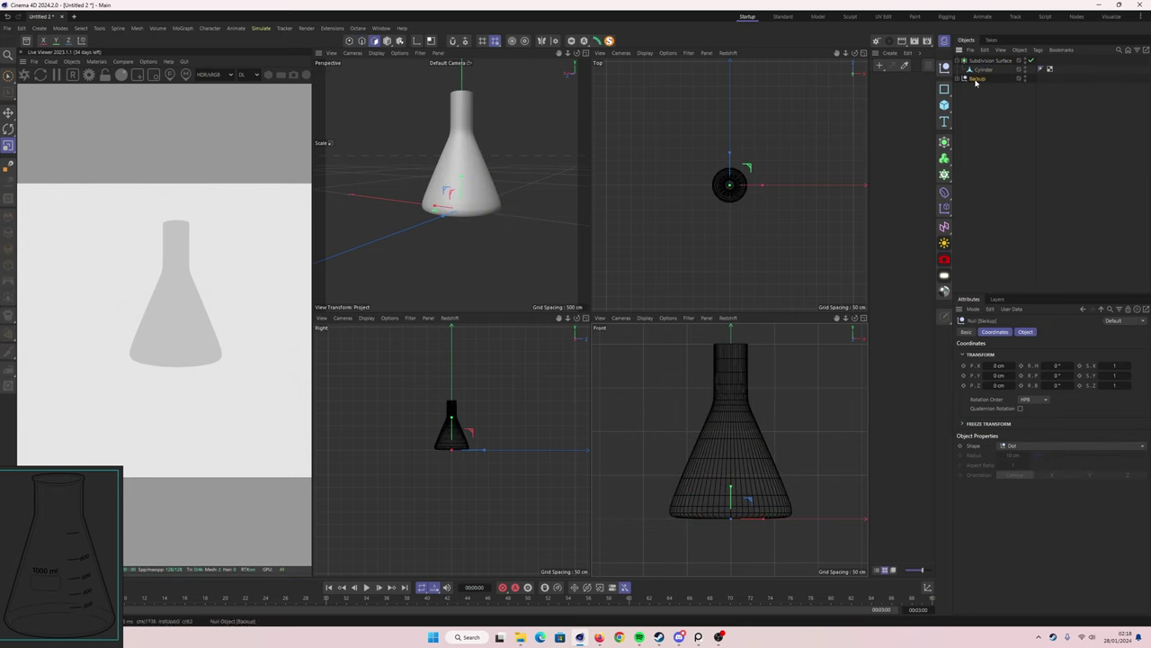
- Bake the smoothed flask into polygon objects with Current State to Object
right_click(976, 81)
left_click(1044, 350)
right_click(760, 471)
left_click(980, 75)
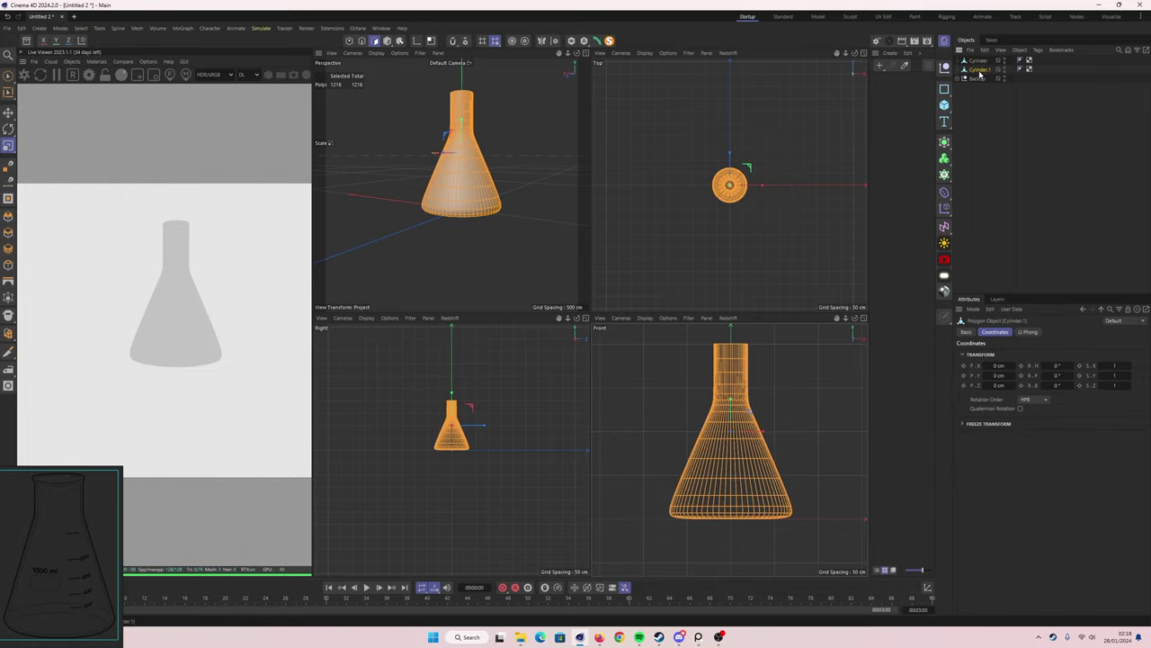
- Normal Move the duplicate shell Cylinder.1 inward to give the walls thickness
right_click(783, 153)
left_click(845, 557)
middle_click(720, 405)
mouse_move(663, 411)
left_mouse_down()
mouse_move(630, 236)
mouse_move(708, 461)
left_mouse_up()
scroll(708, 462, "up", 5)
scroll(722, 414, "up", 5)
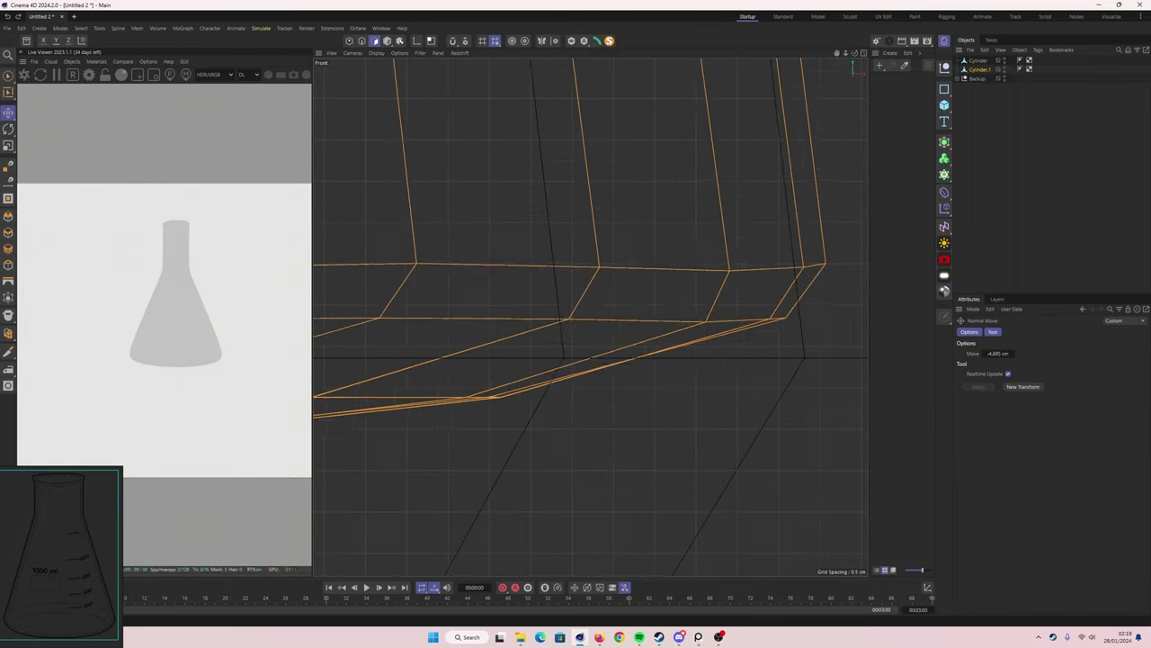
scroll(722, 414, "down", 3)
scroll(722, 414, "down", 5)
key("h")
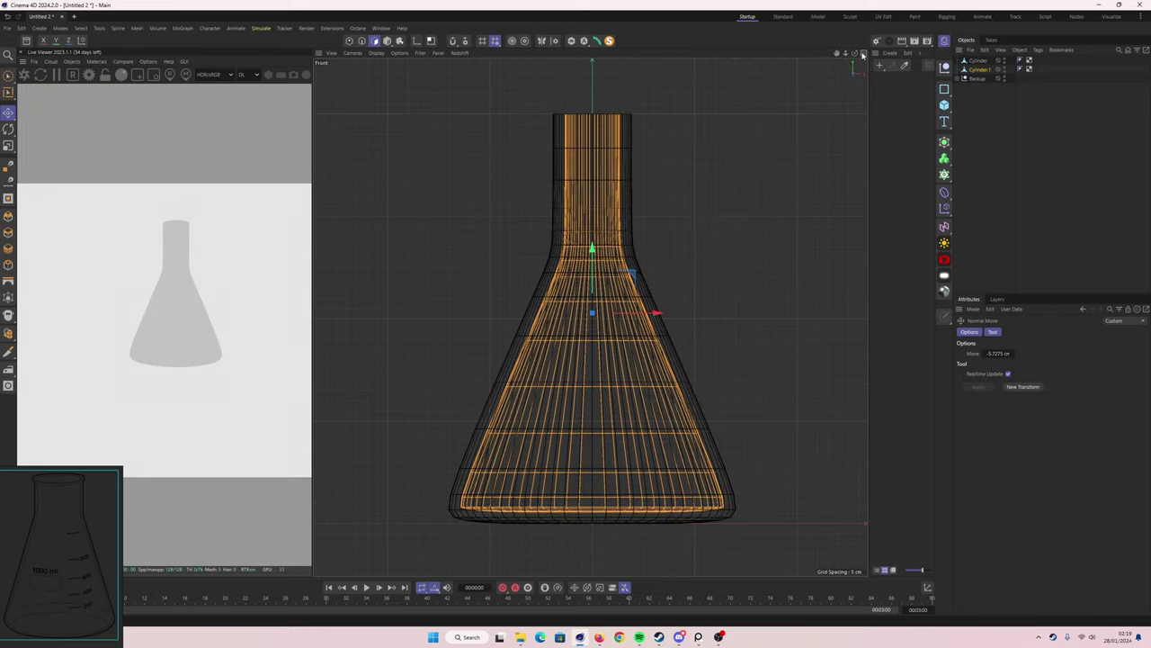
left_click(862, 54)
left_click(585, 54)
left_click_drag(630, 179, 604, 142, "alt")
- Merge both shells into a single Flask object with Connect Objects + Delete
right_click(604, 142)
left_click(674, 270)
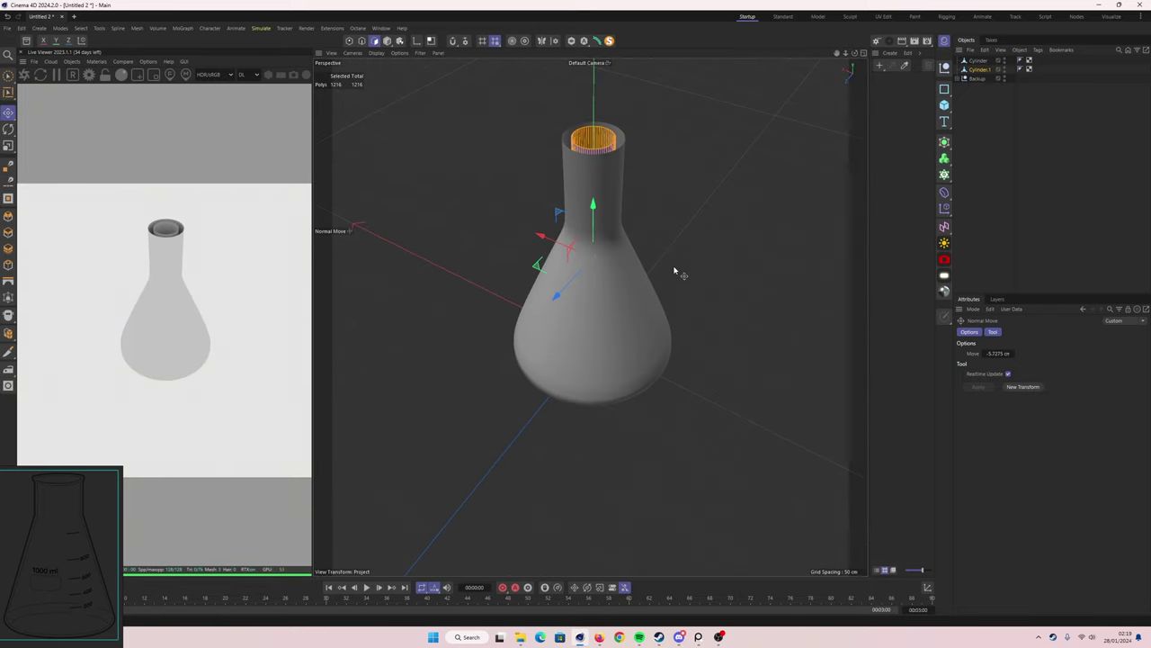
right_click(988, 70)
left_click(1034, 323)
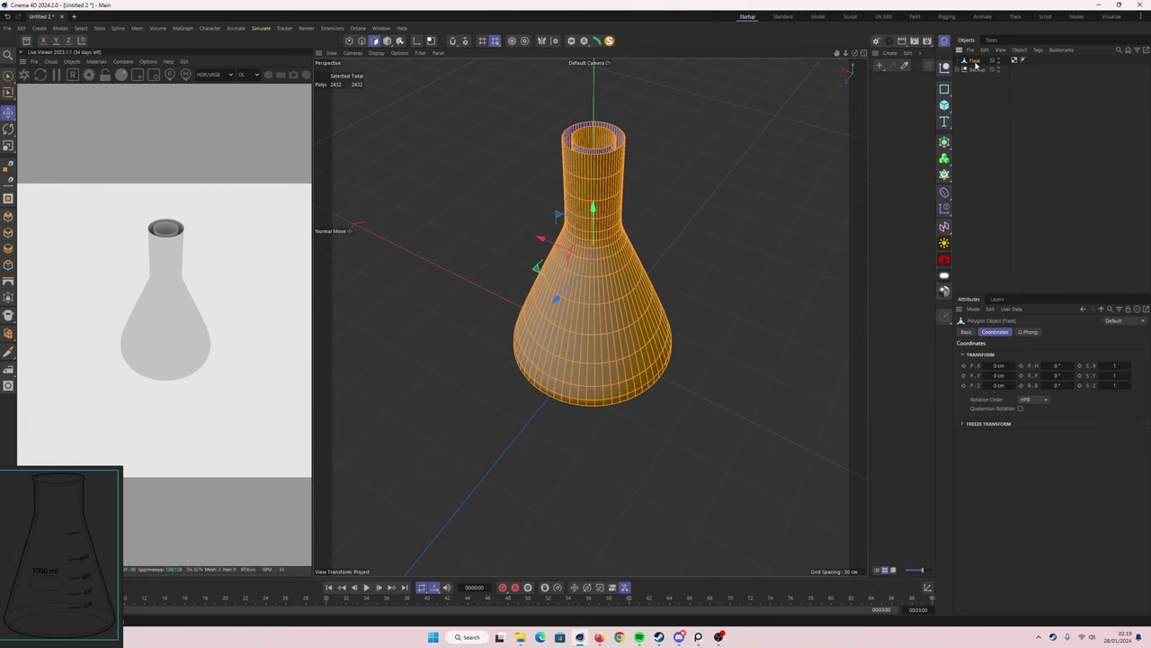
- Loop-select the outer and inner rim loops and bridge them to close the rim
left_click(362, 41)
scroll(594, 225, "up", 5)
right_click(598, 158)
left_click(641, 226)
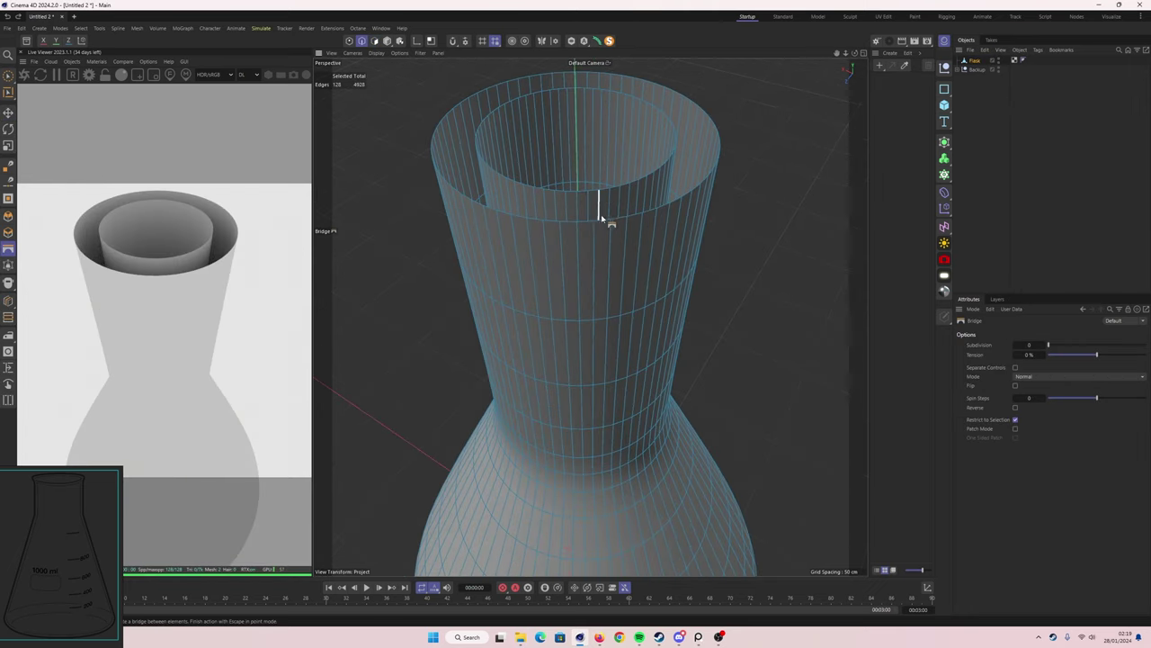
left_click(596, 202)
left_click(595, 189, "shift")
right_click(593, 159)
left_click(612, 226)
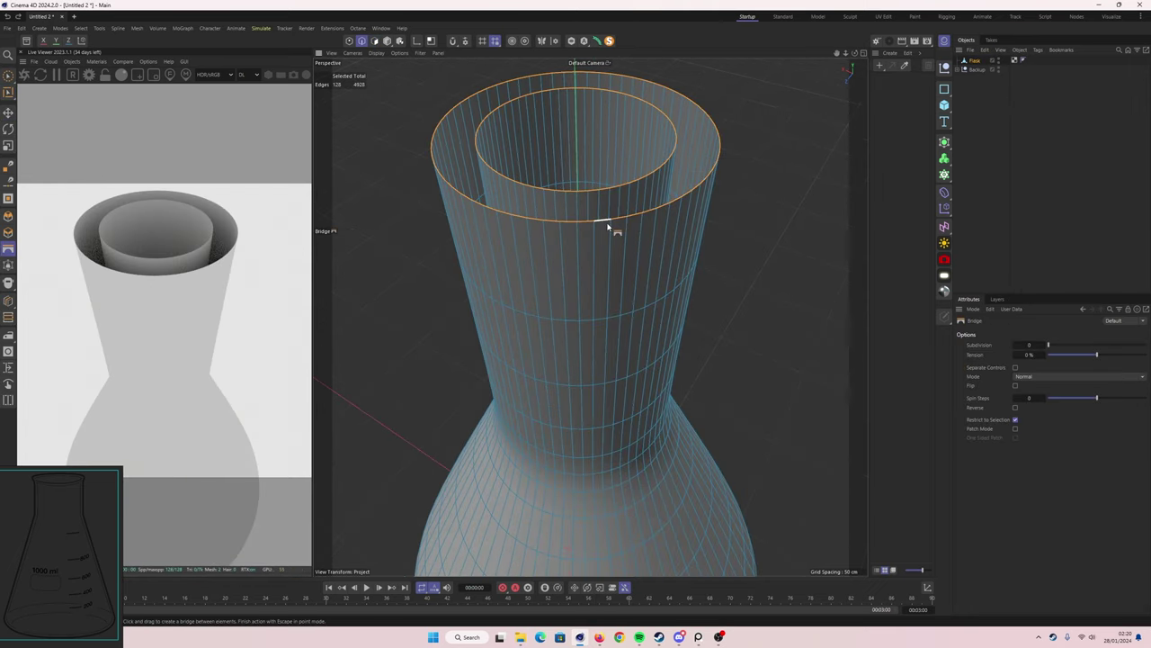
left_click(611, 195)
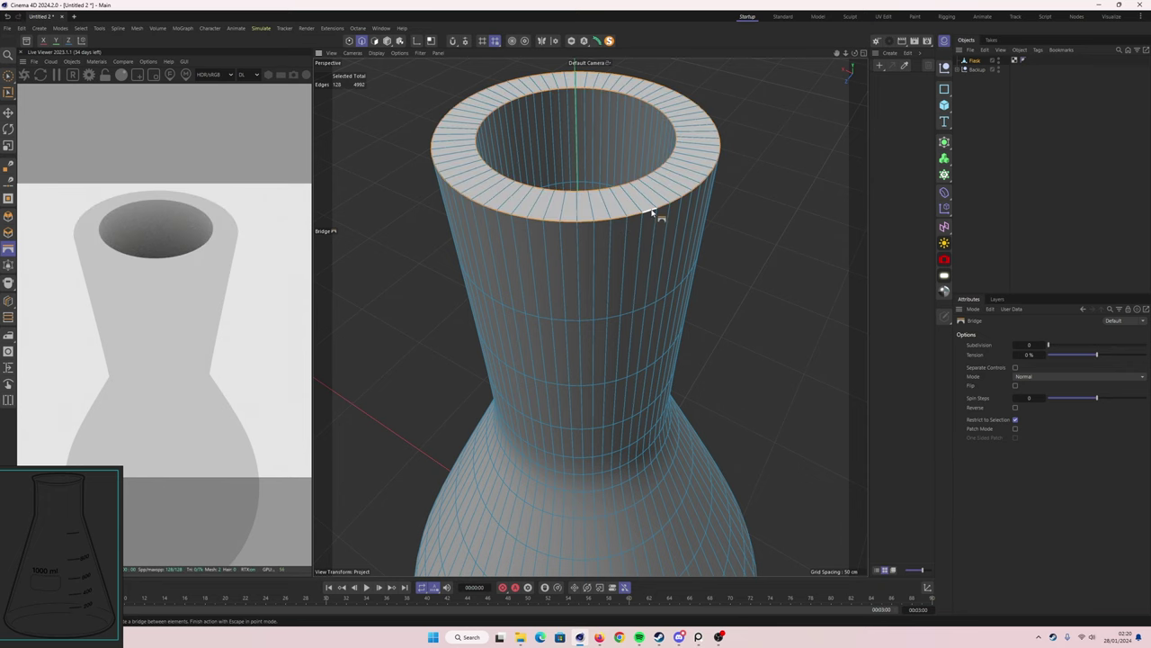
- Bevel the rim edges to round off the flask's lip
right_click(653, 212)
left_click(720, 237)
left_click_drag(629, 222, 696, 265)
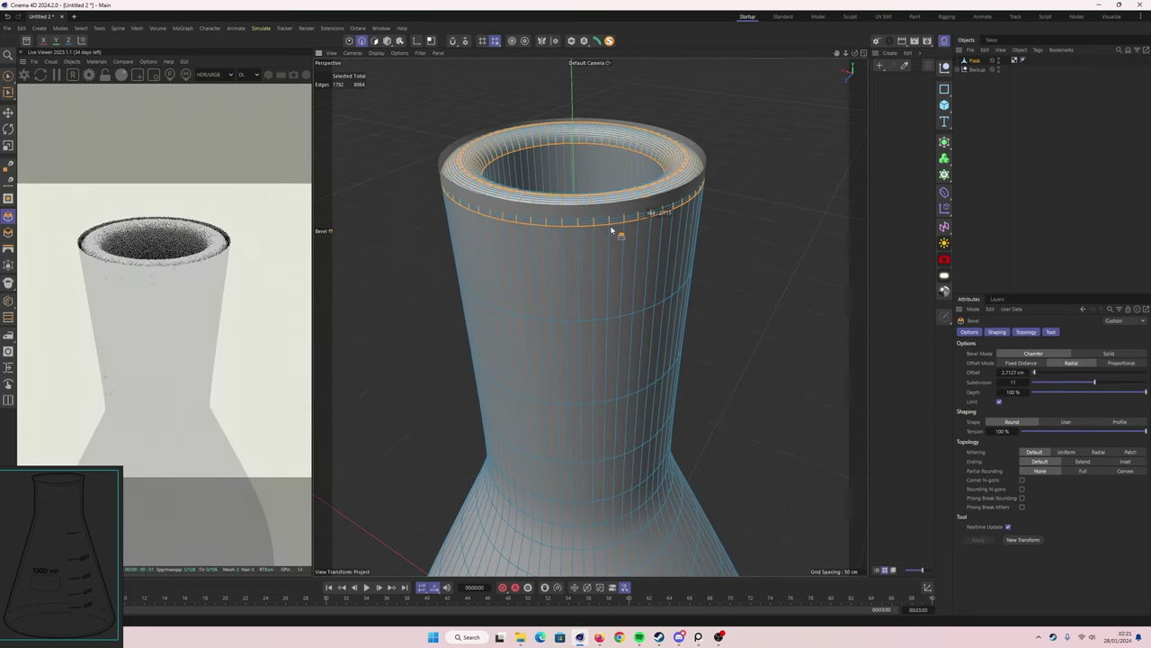
middle_click(695, 264)
middle_click(449, 179)
scroll(594, 315, "down", 5)
- Browse the online library's glass materials and download the Clear glass material
key("u")
key("l")
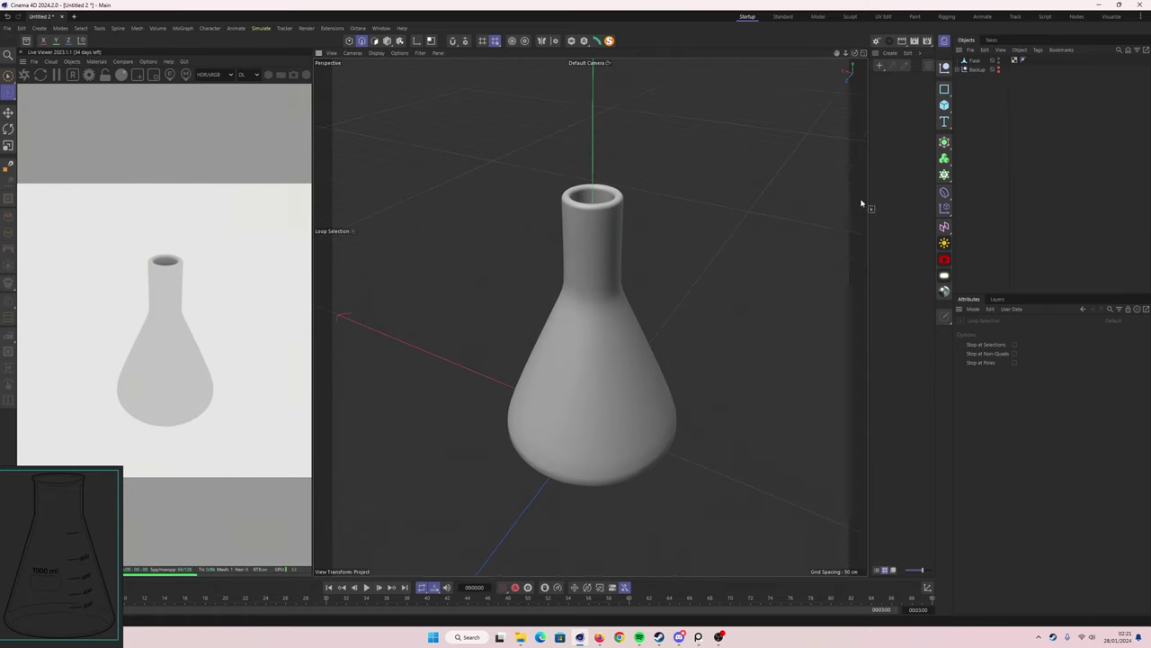
key("e")
left_click(368, 211)
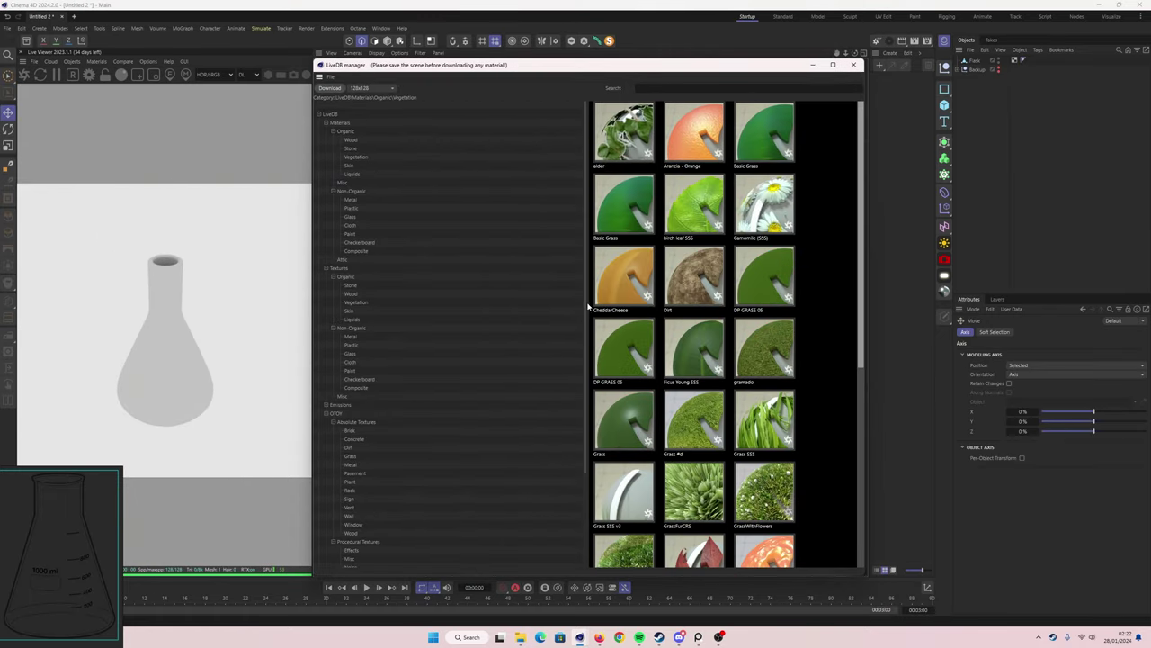
left_click_drag(588, 306, 402, 306)
left_click(350, 217)
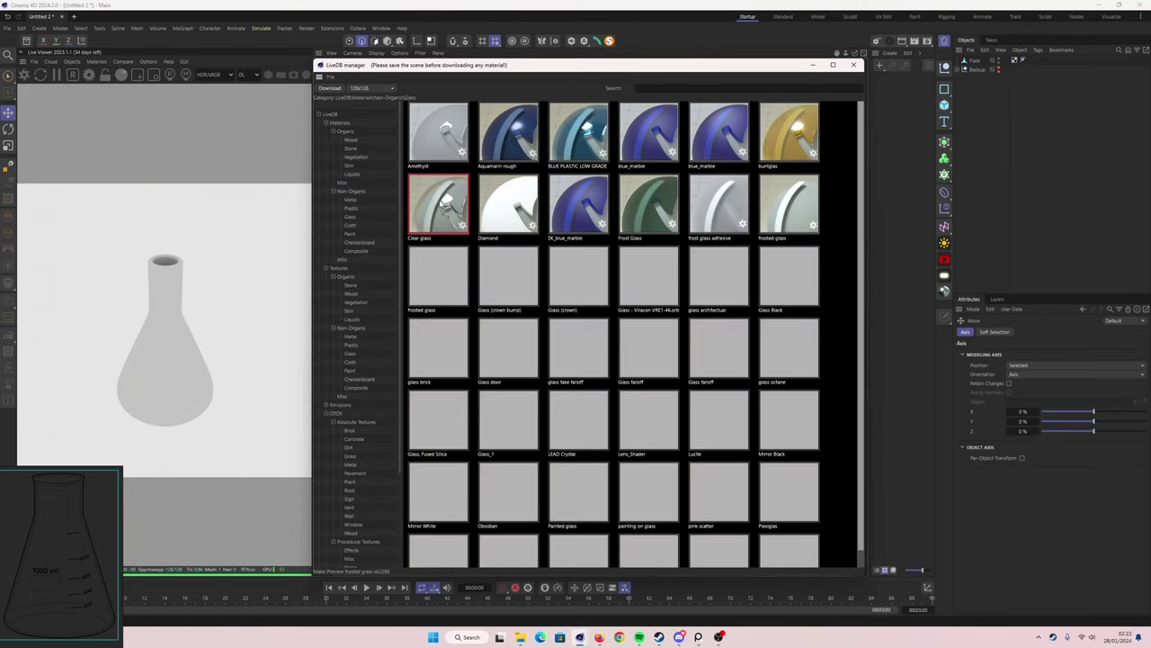
double_click(441, 203)
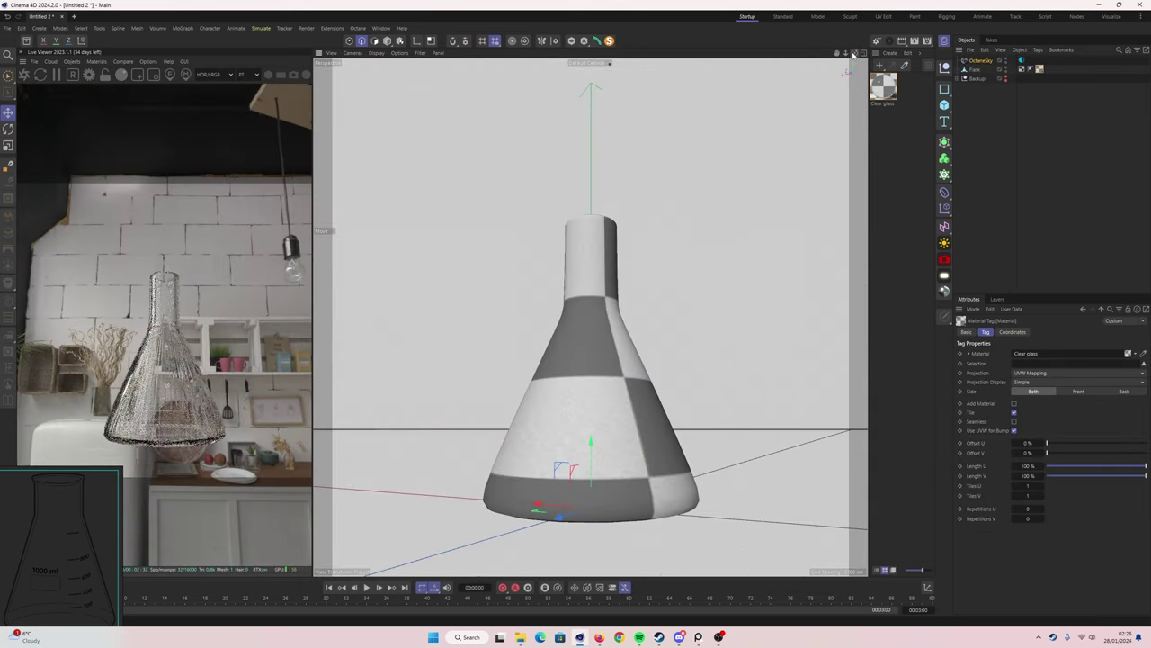
- Put the Flask object under a Subdivision Surface and view it in perspective
left_click(863, 53)
left_click(975, 70)
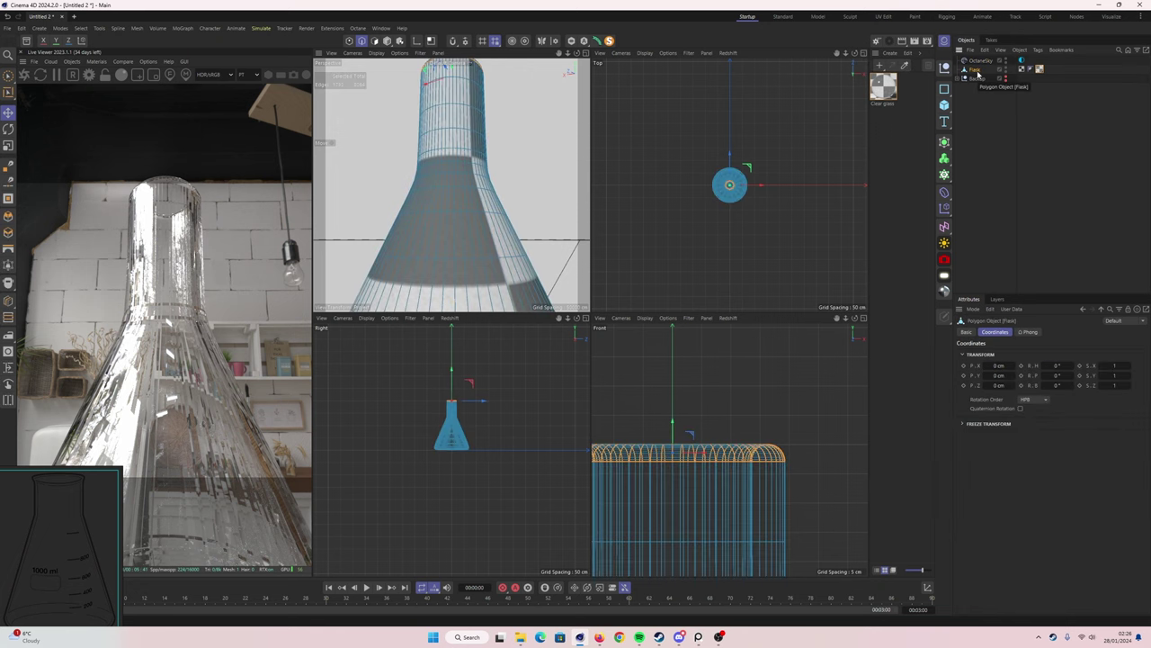
left_click(588, 54)
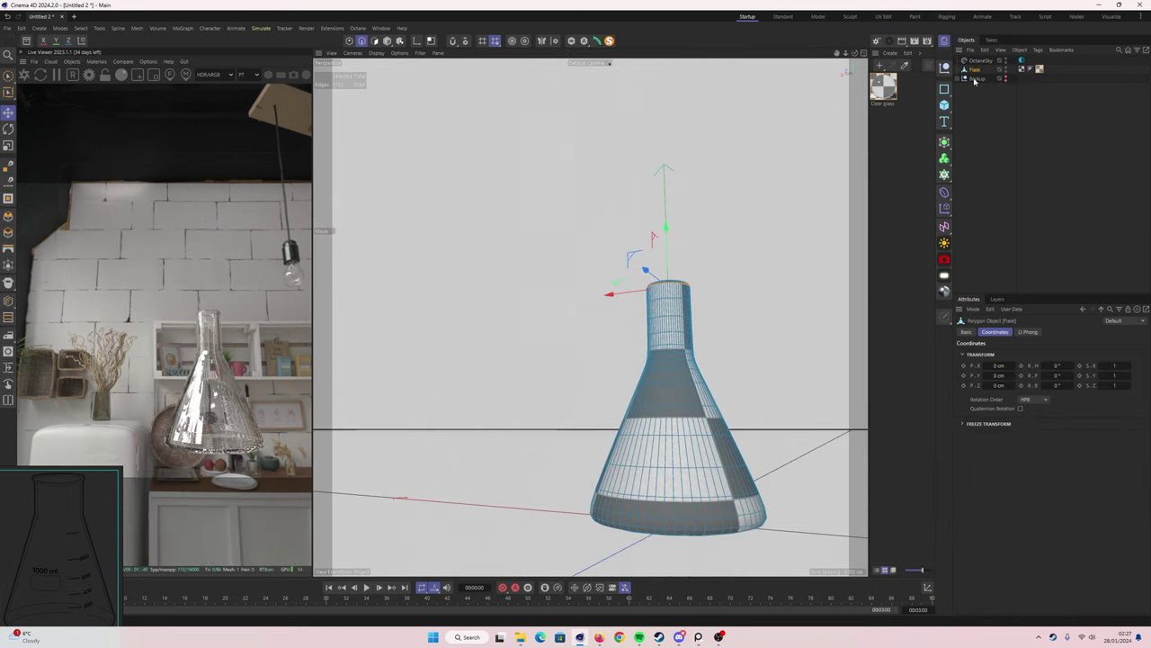
left_click(945, 144, "alt")
scroll(698, 417, "up", 5)
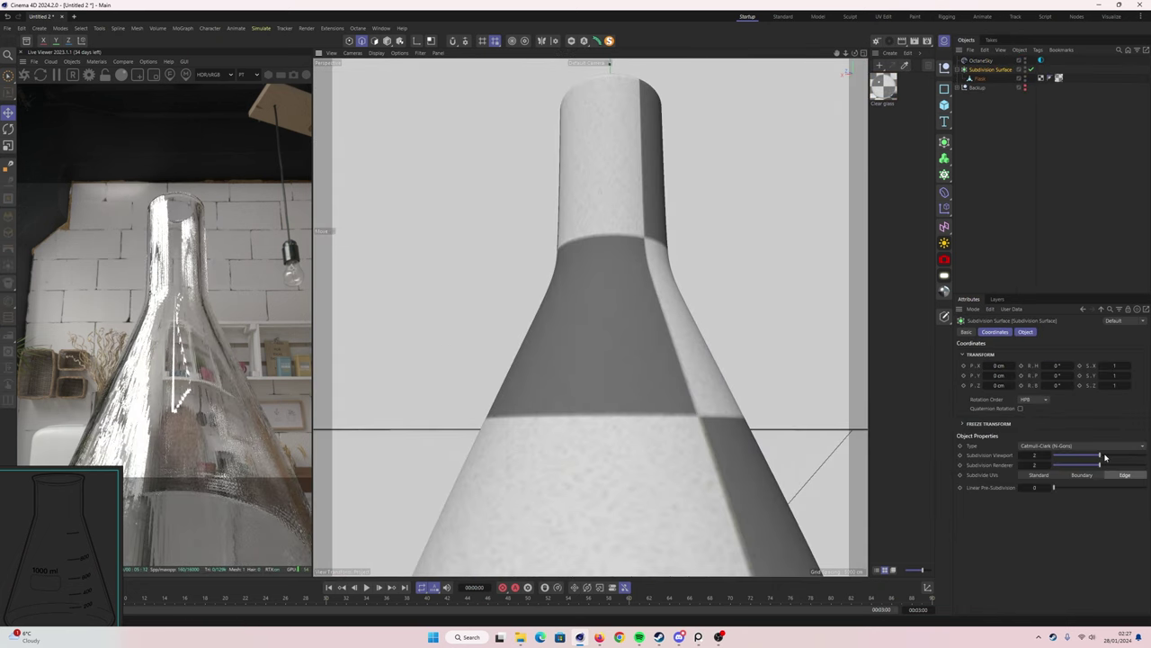
left_click(981, 80)
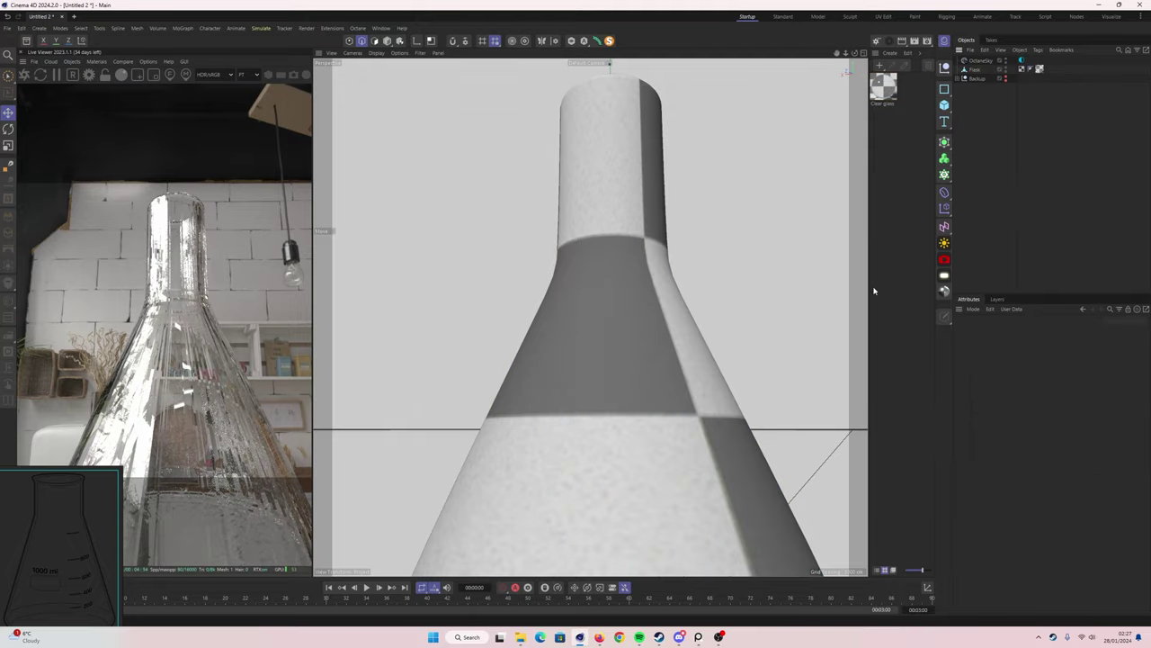
left_click_drag(588, 316, 588, 316, "alt")
scroll(588, 316, "down", 3)
- From LiveDB, download glass fake falloff, Lucite and Plexiglas, then delete the unused Lucite
left_click(97, 61)
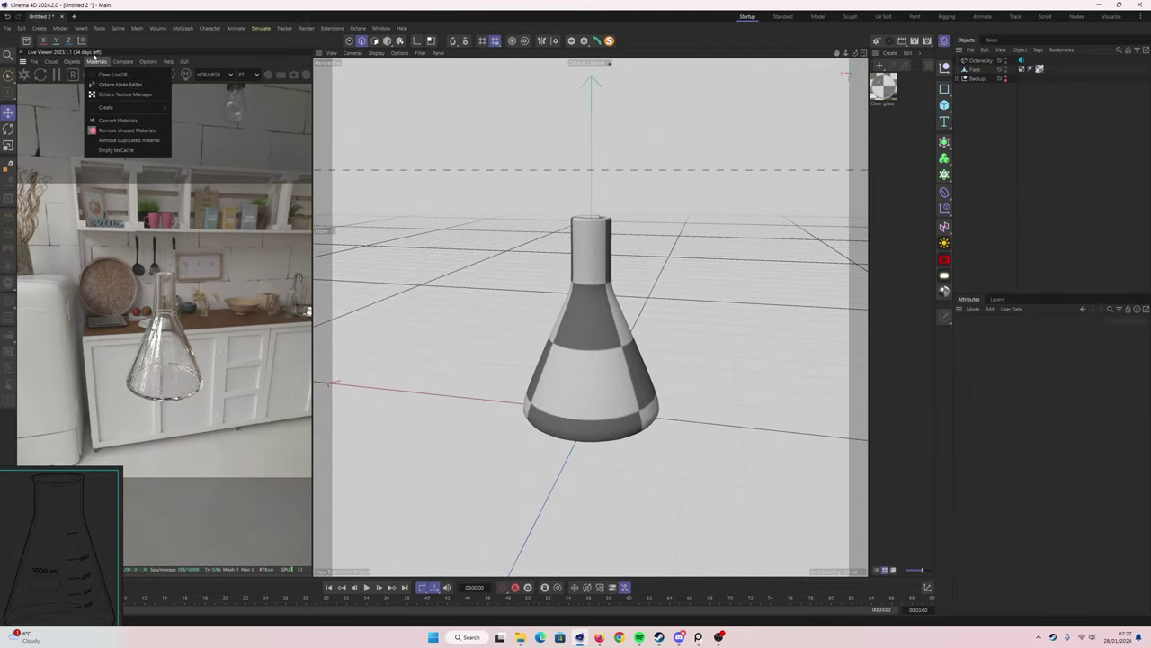
left_click(117, 77)
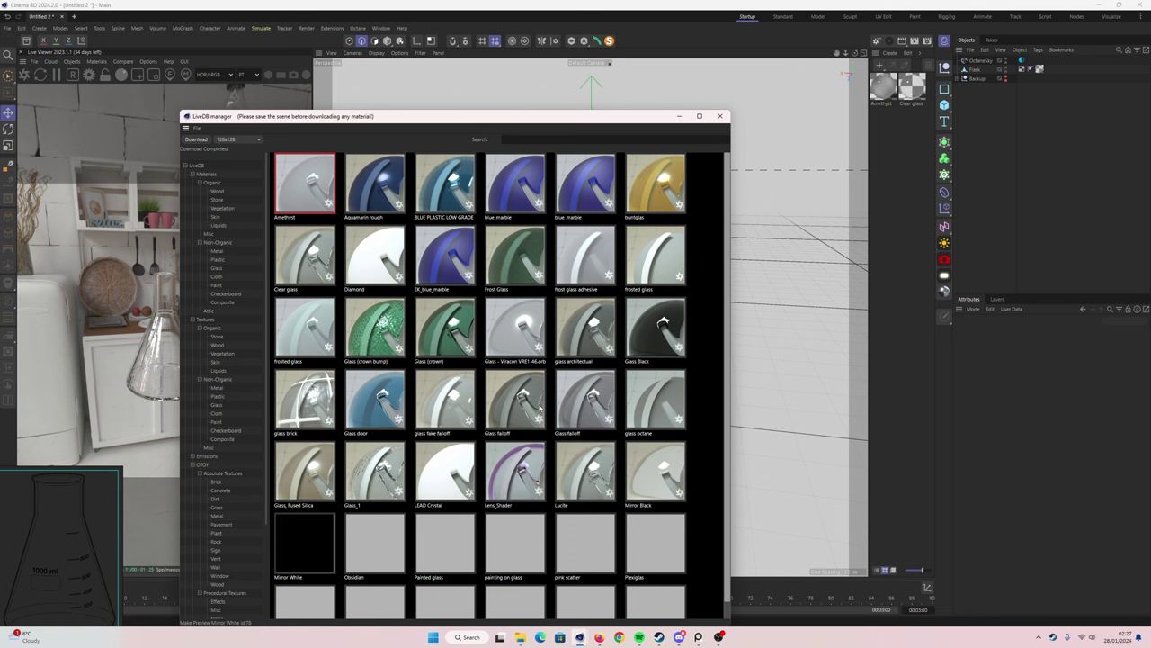
double_click(444, 405)
double_click(585, 470)
left_click(661, 562)
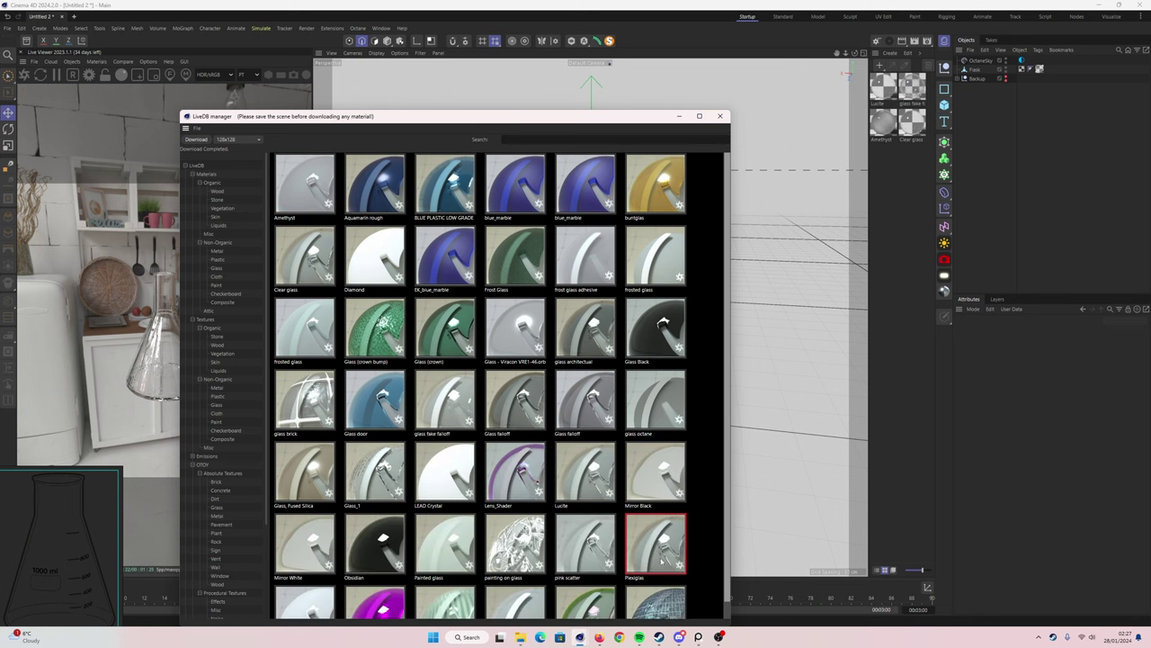
left_click(720, 116)
left_click(884, 124)
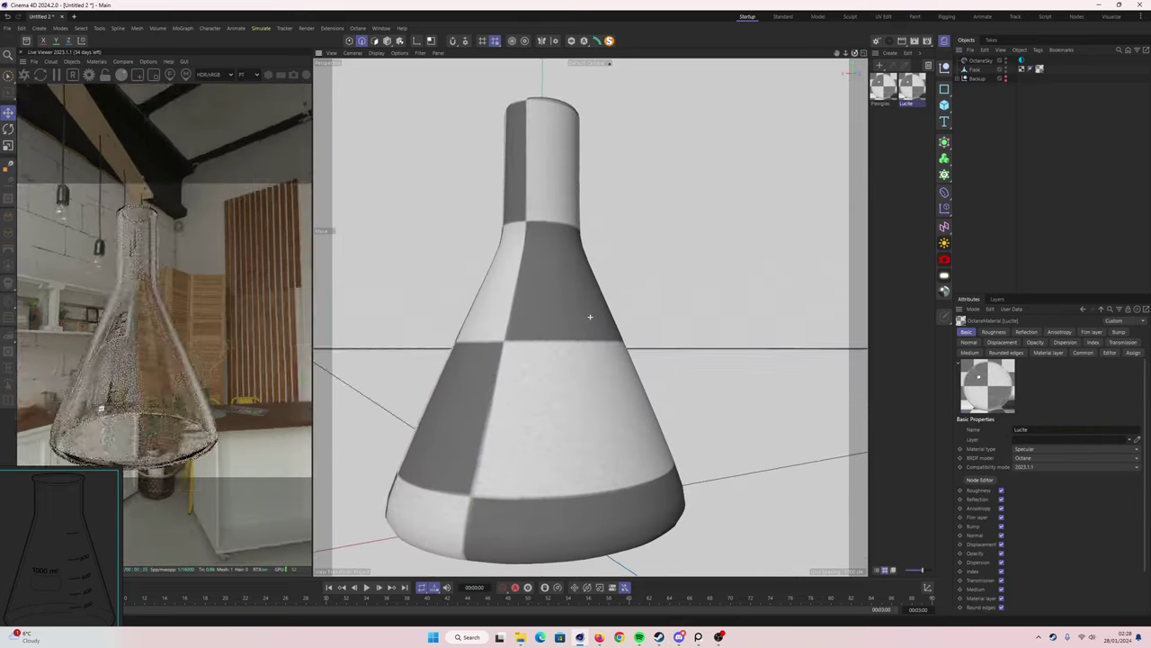
key("Delete")
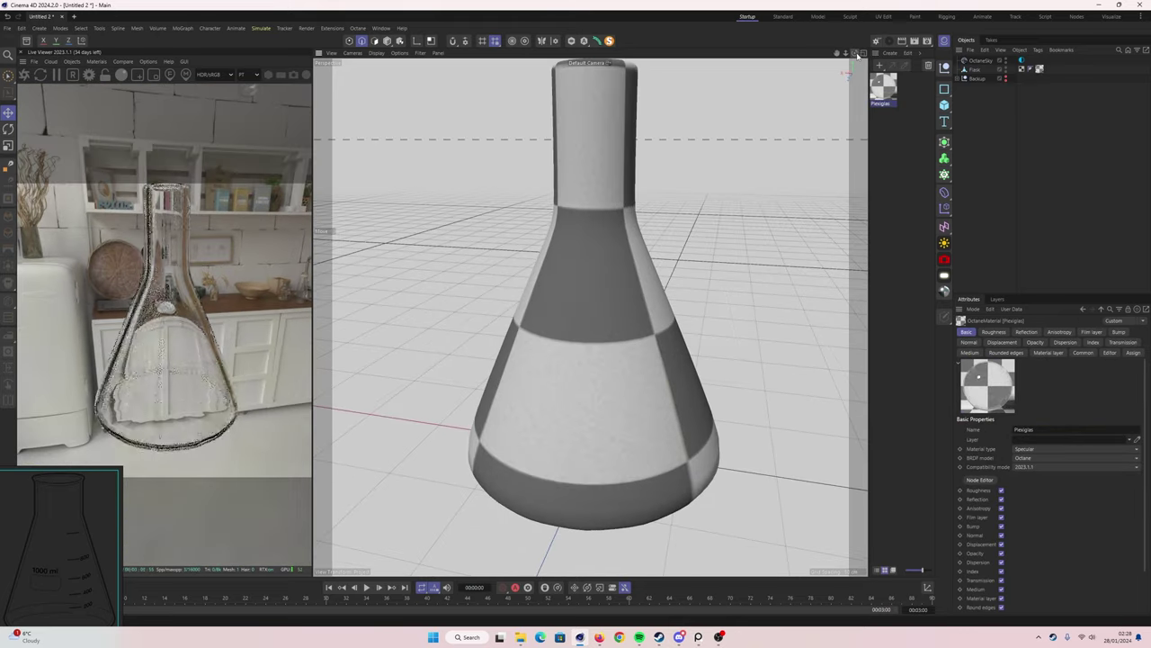
- Save the scene as Flask.c4d
mouse_move(590, 316)
left_mouse_down("alt")
mouse_move(739, 316)
mouse_move(591, 314)
left_mouse_up("alt")
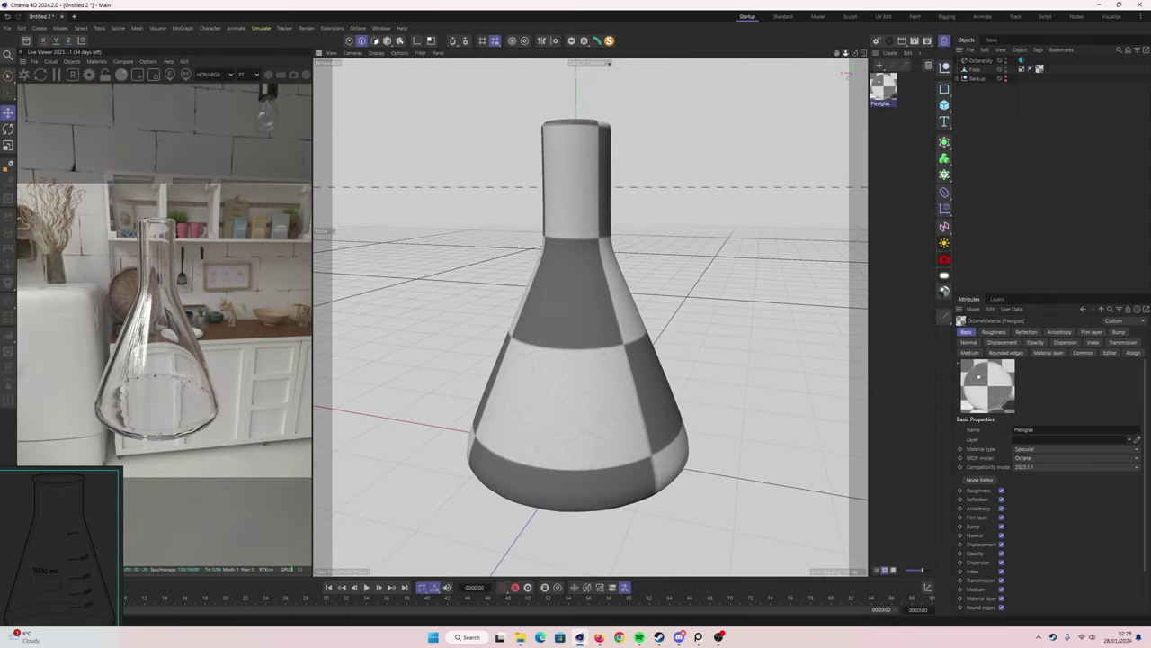
key("ctrl+s")
type("Flask")
key("Return")
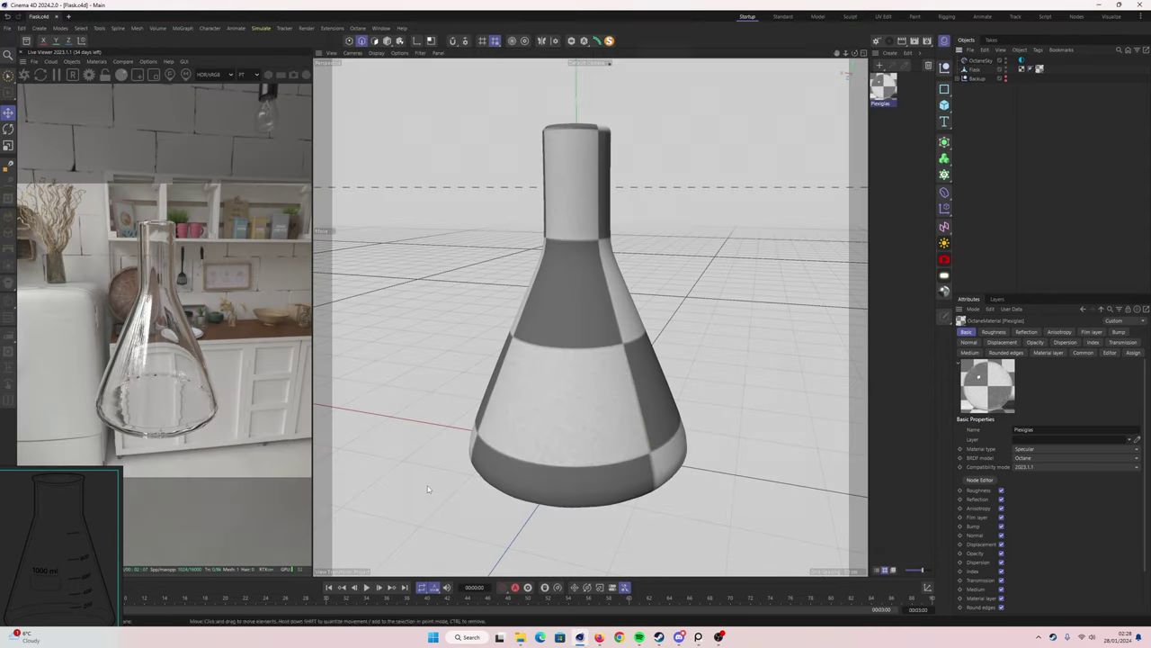
- Create a new scene with a Cylinder and an OctaneSky loaded with an HDR image
key("ctrl+n")
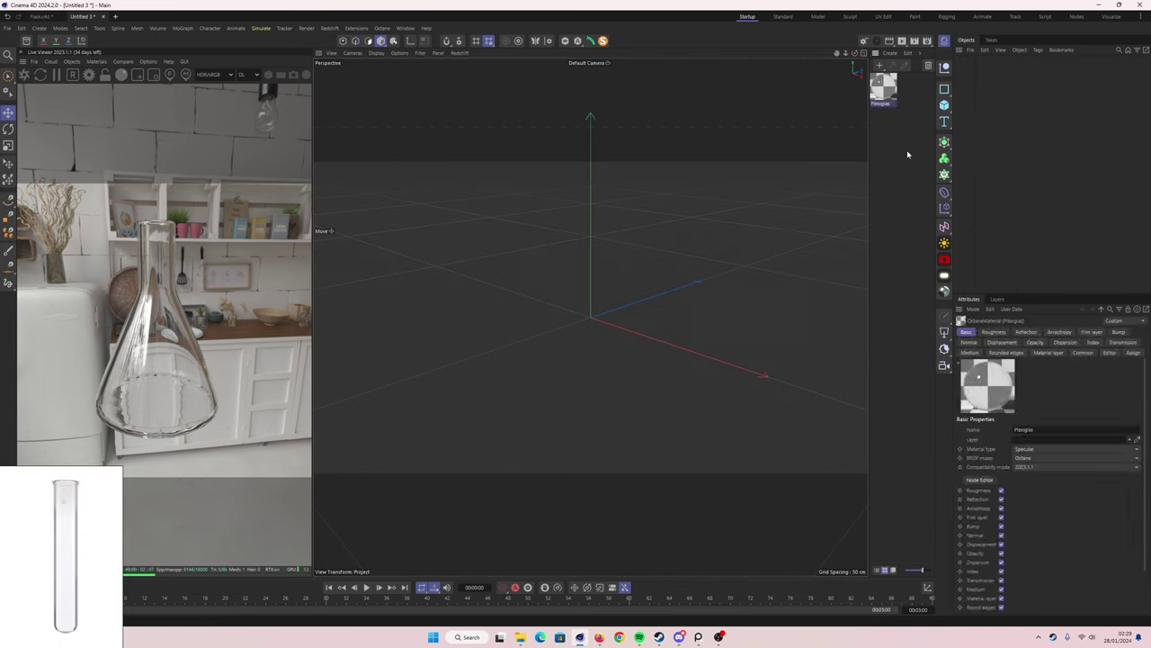
left_click(943, 104)
left_click(976, 130)
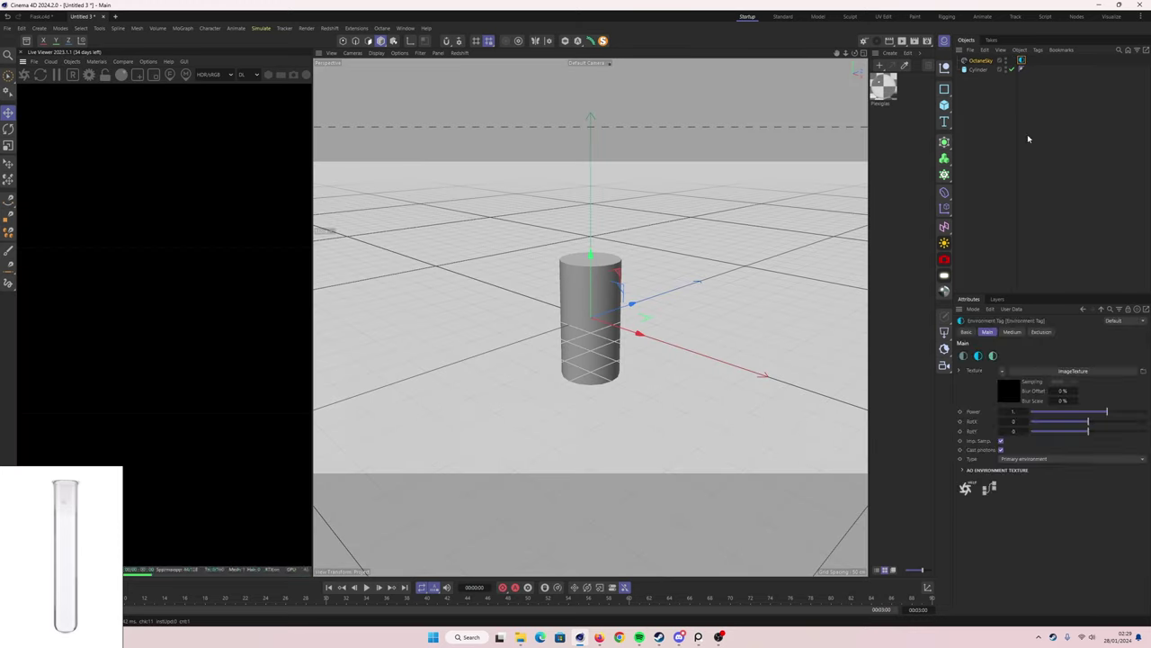
left_click(991, 347)
key("Return")
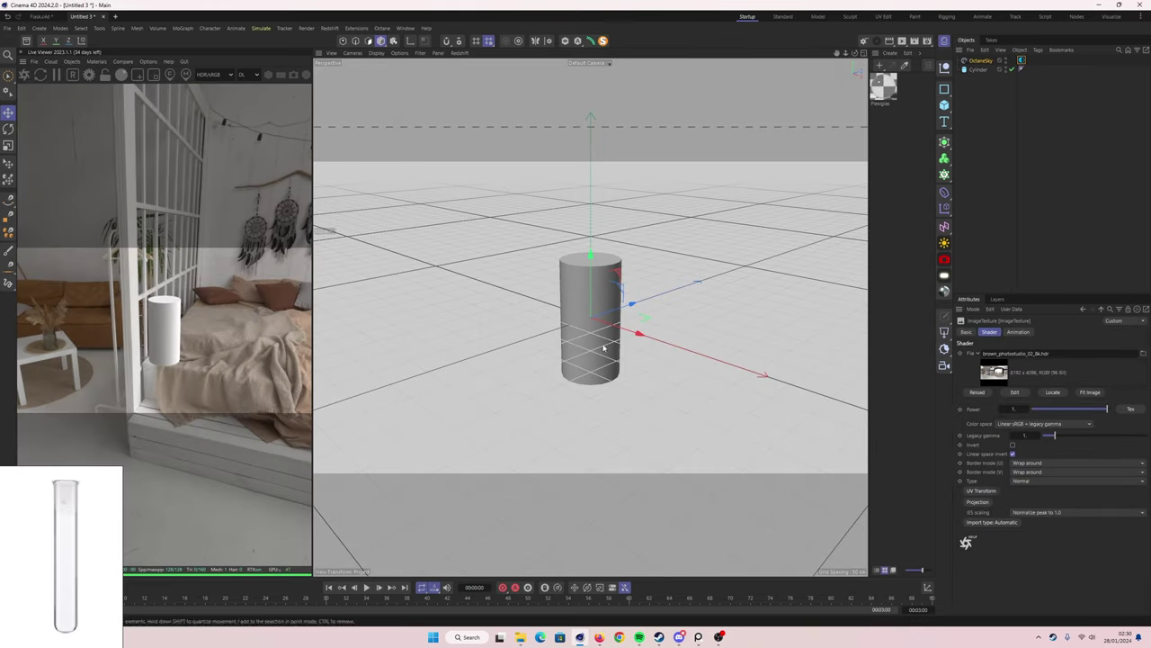
left_click(603, 348)
key("o")
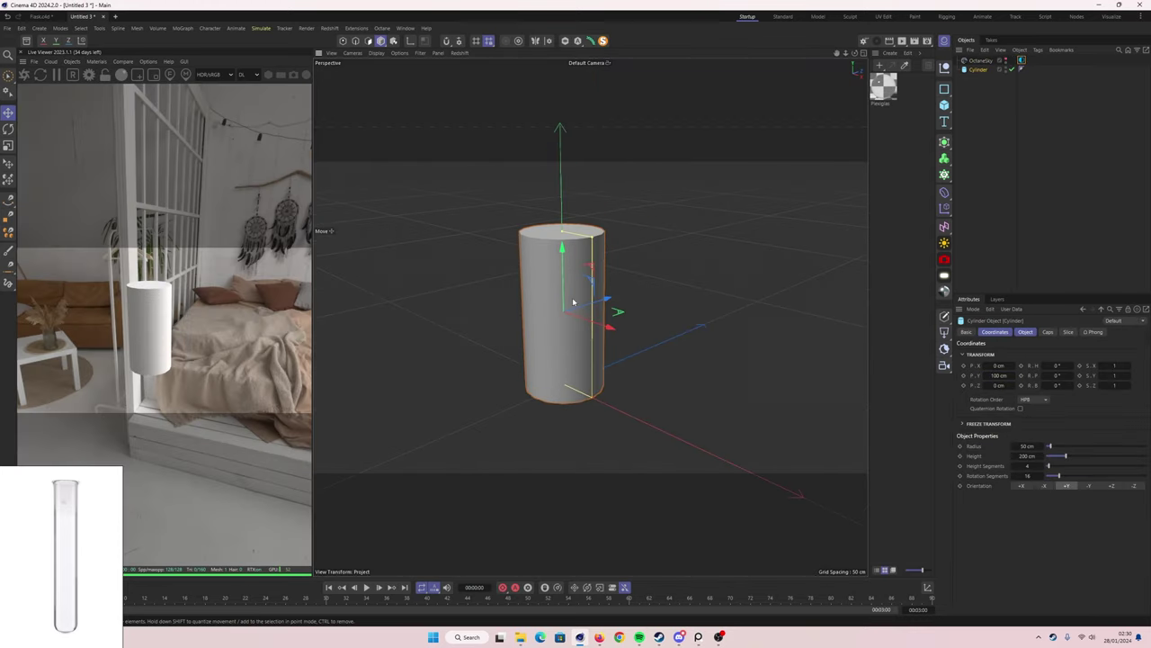
- Set the cylinder's Radius, entering 40 cm and then 30 cm
left_click(1025, 332)
double_click(1027, 353)
type("40")
key("Return")
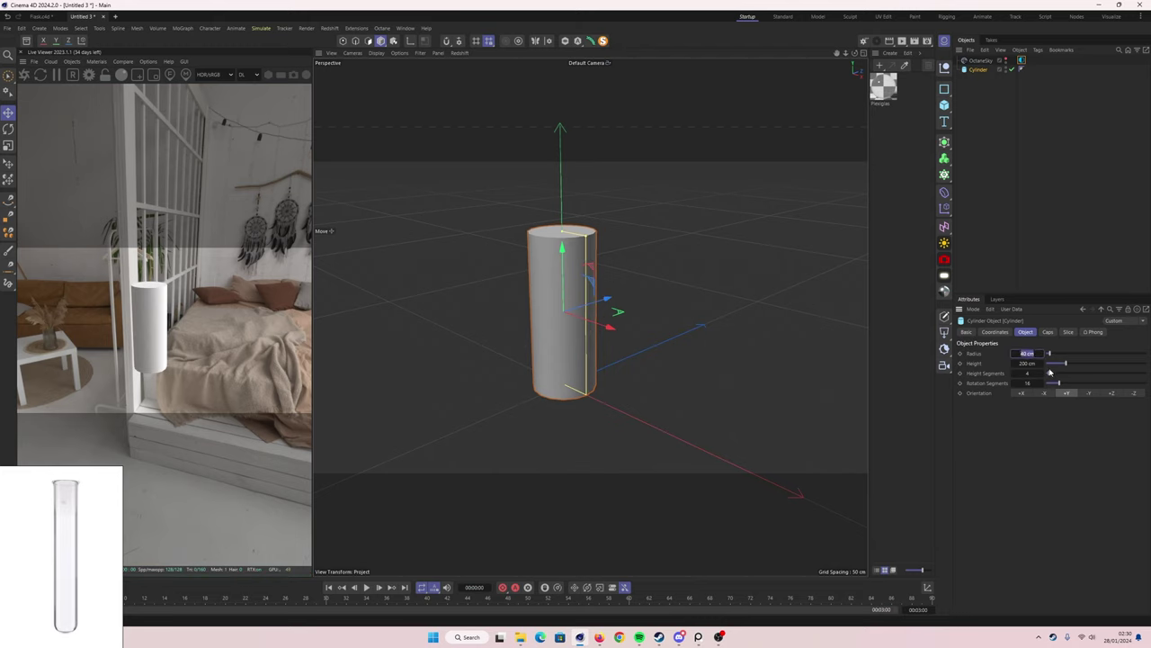
type("30")
key("Return")
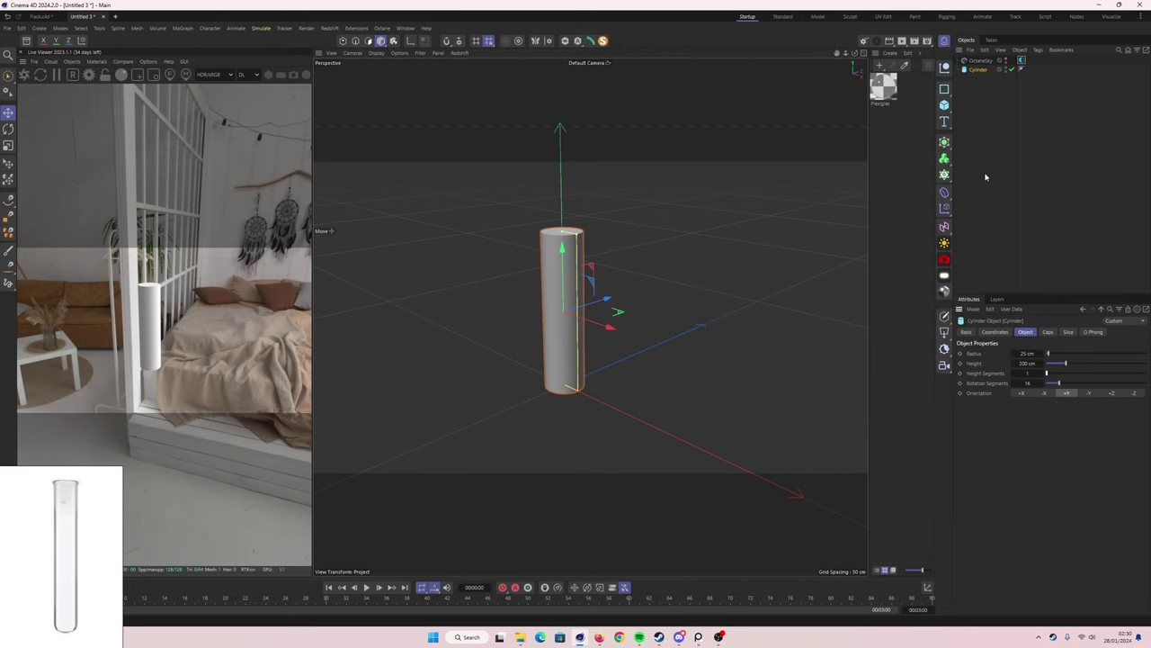
- Make the cylinder editable, paint-select and delete its top cap, then add a Subdivision Surface
key("F5")
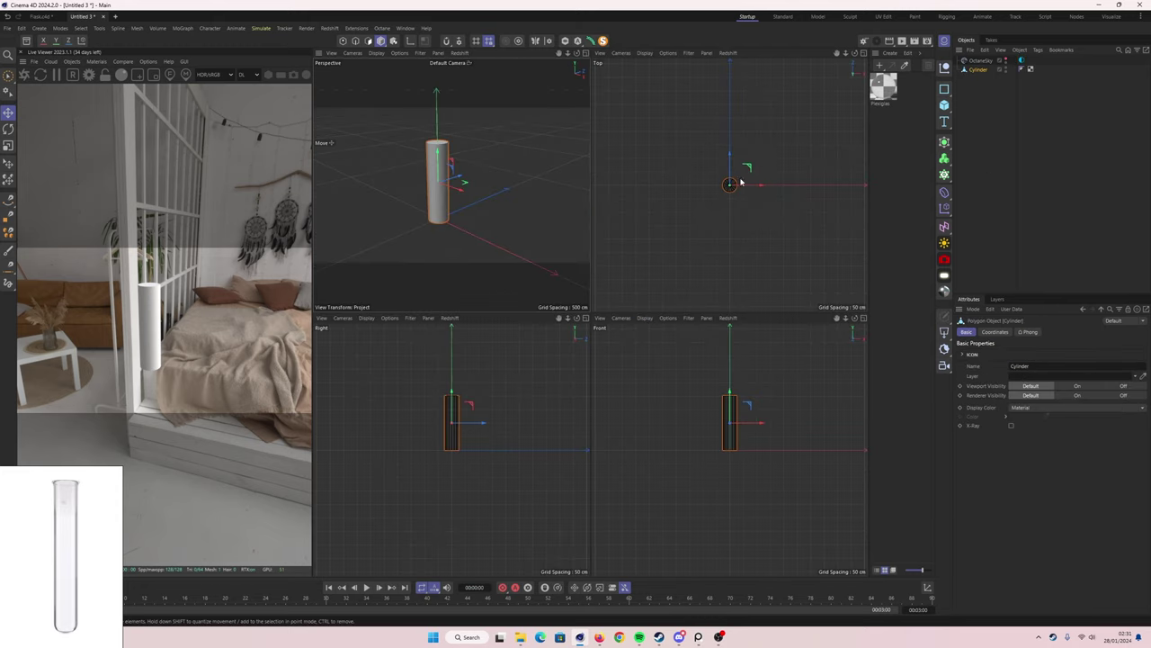
key("9")
key("c")
left_click_drag(710, 185, 744, 214)
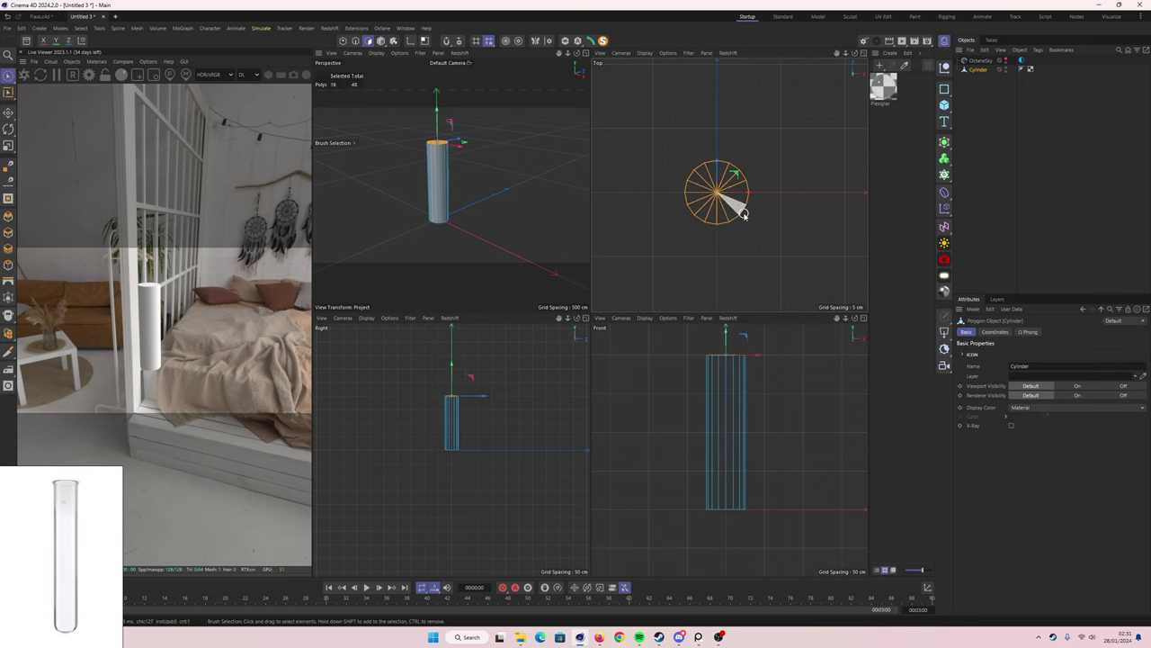
key("e")
key("F1")
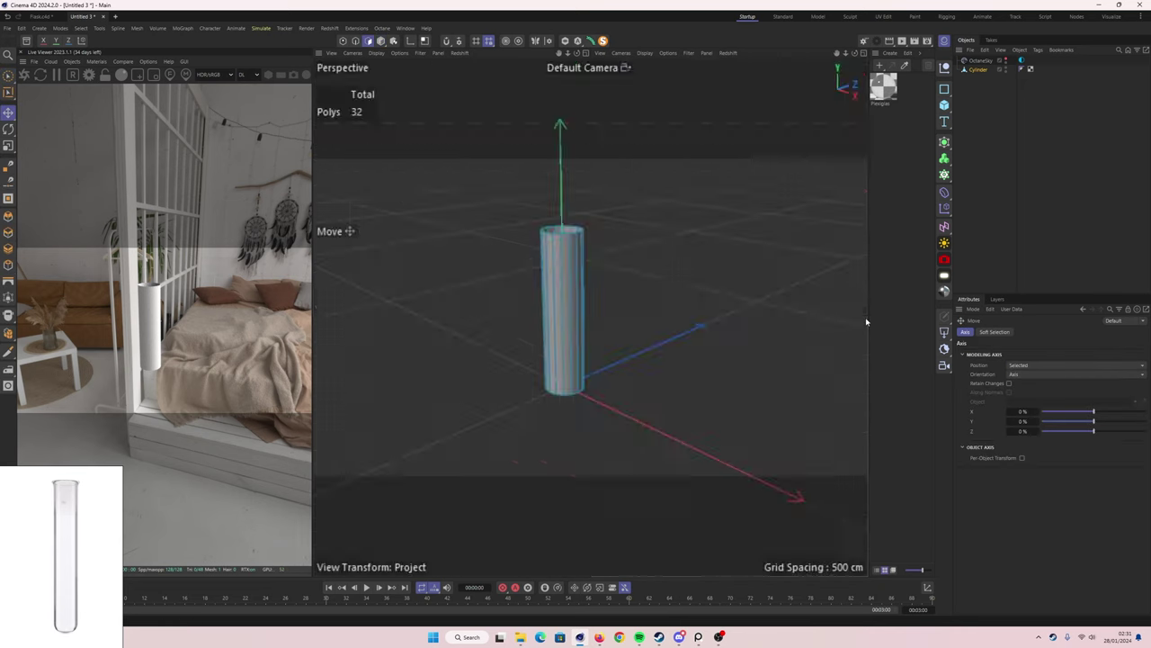
key("F5")
left_click(946, 143, "alt")
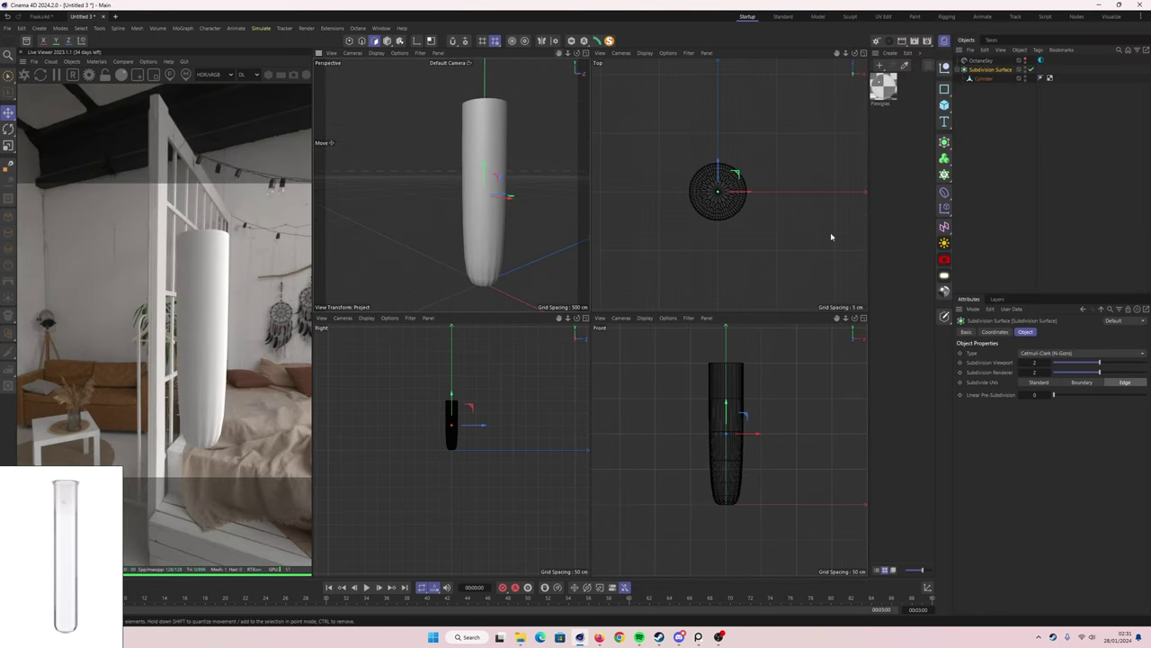
- In the front view, cut an edge loop near the tube bottom and scale it inward
key("F4")
key("k")
key("l")
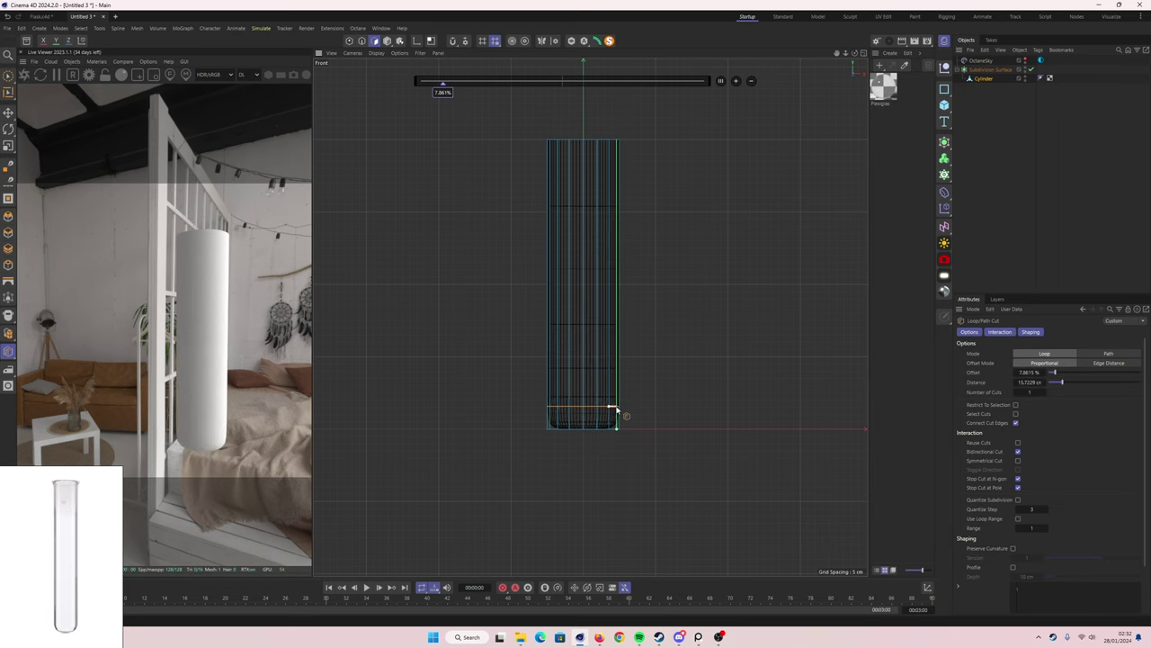
left_click(619, 446)
key("t")
left_click_drag(620, 431, 586, 382)
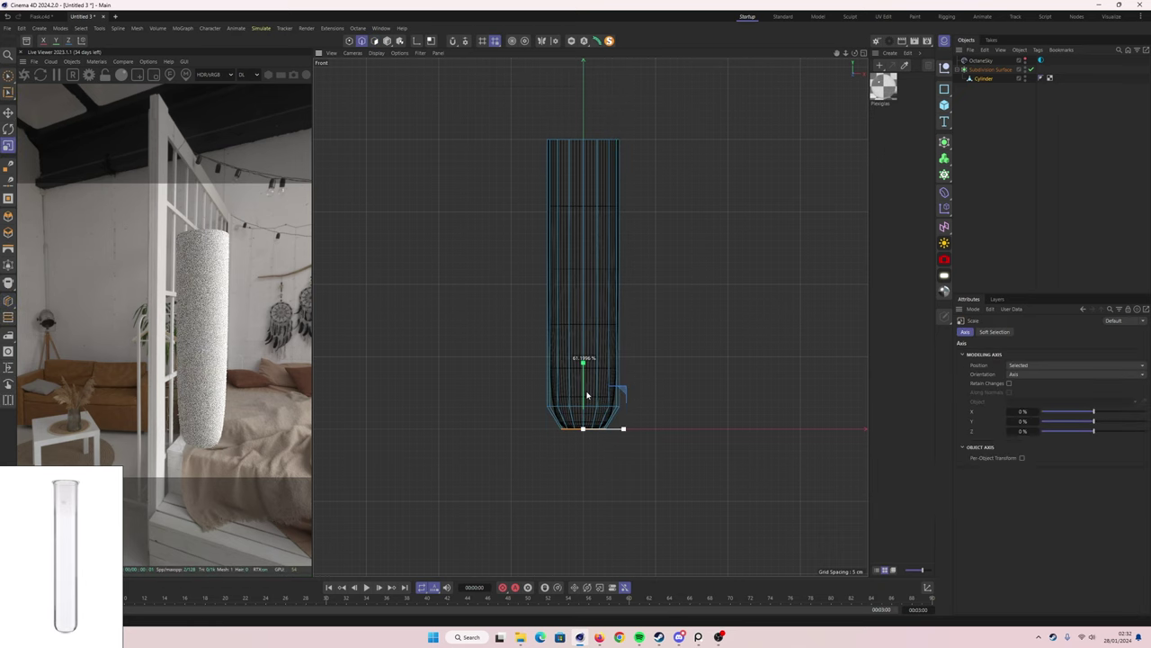
- Add another edge loop near the base and scale it to shape the rounded bottom
key("k")
key("l")
scroll(630, 432, "up", 5)
scroll(547, 437, "up", 5)
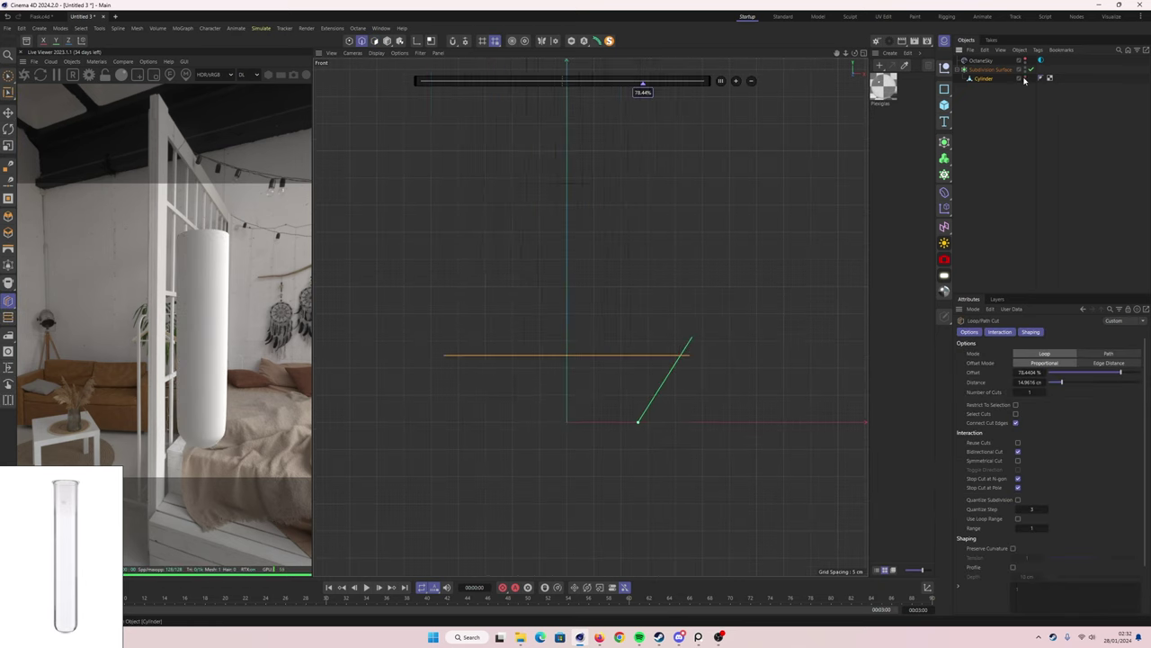
scroll(640, 416, "down", 5)
left_click(664, 393)
key("t")
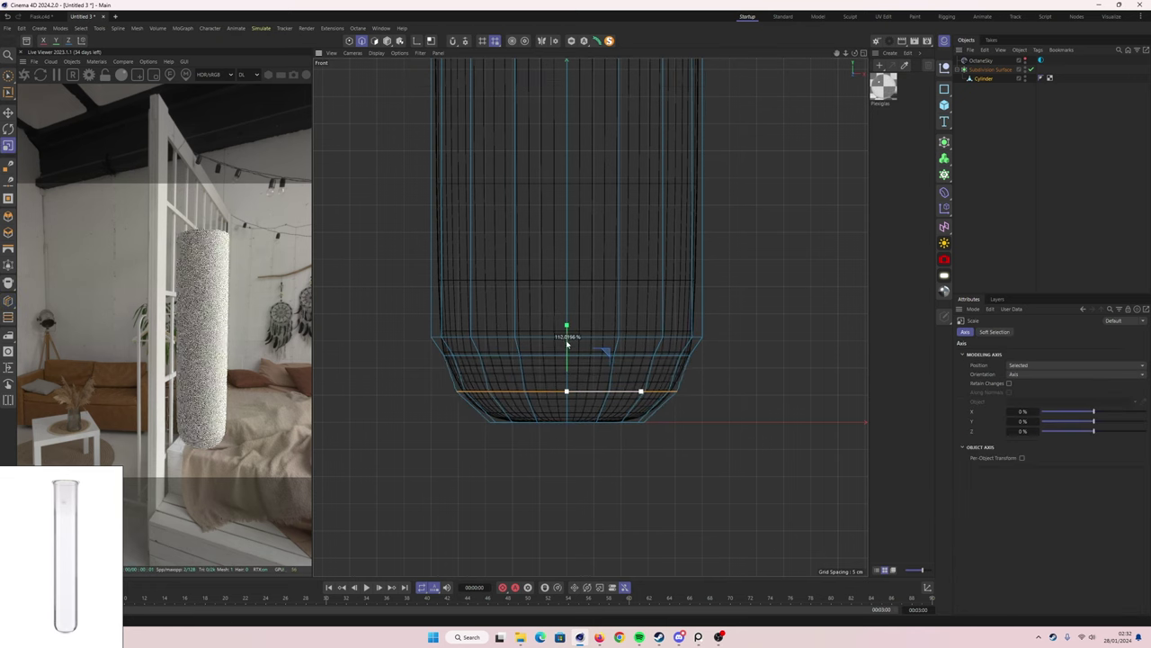
left_click_drag(637, 380, 567, 299)
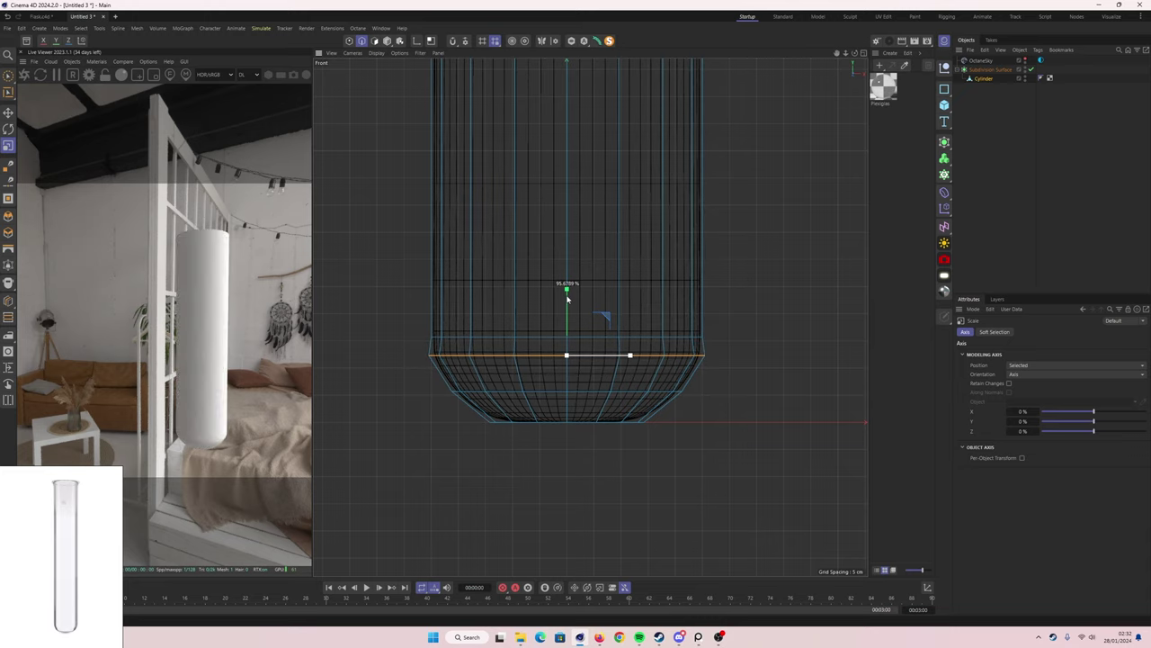
- Switch to Gouraud Shading (Lines), maximise the front view and select the bottom edge loop
middle_click(768, 371)
scroll(468, 180, "up", 5)
left_click(376, 52)
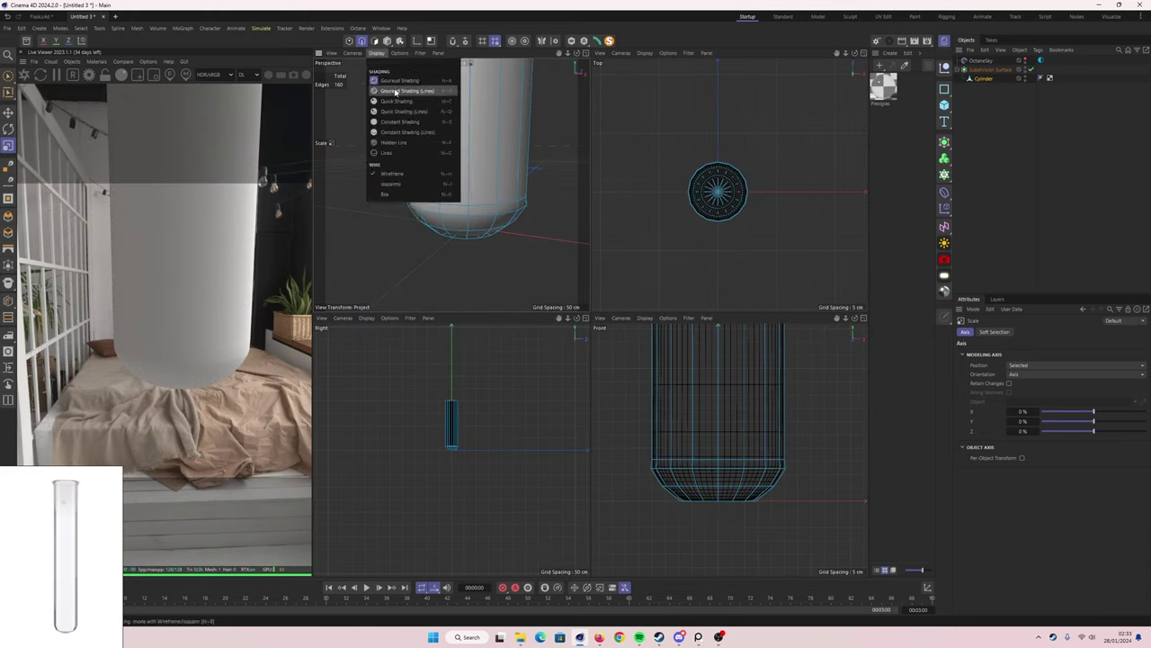
left_click(396, 91)
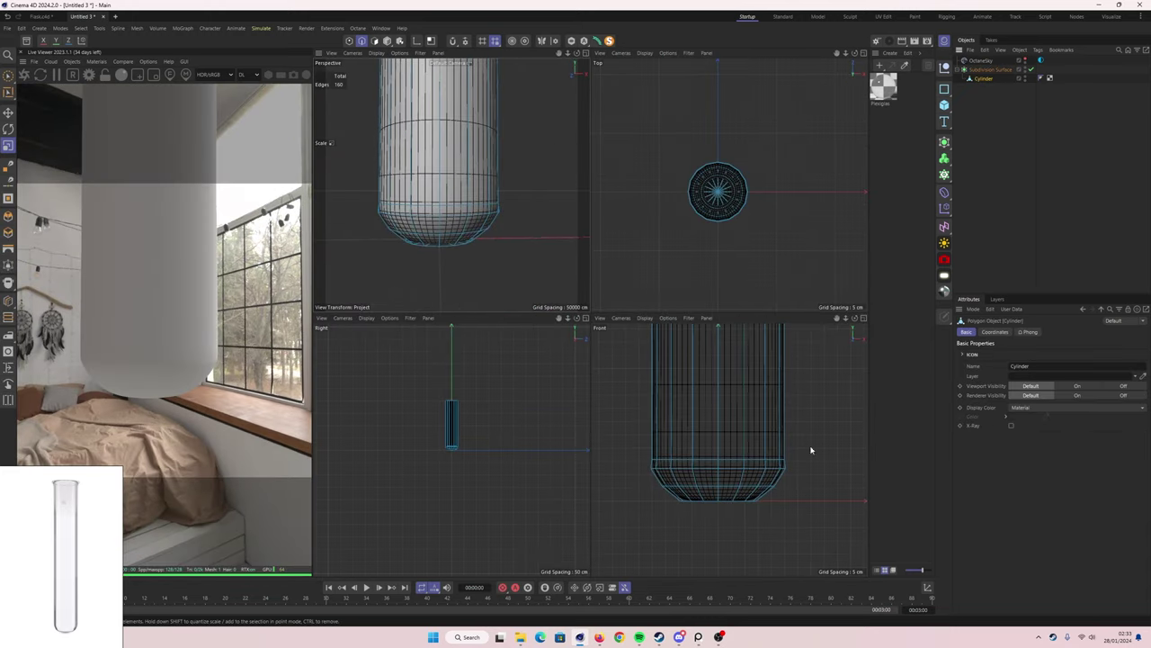
left_click(861, 318)
right_click(561, 393)
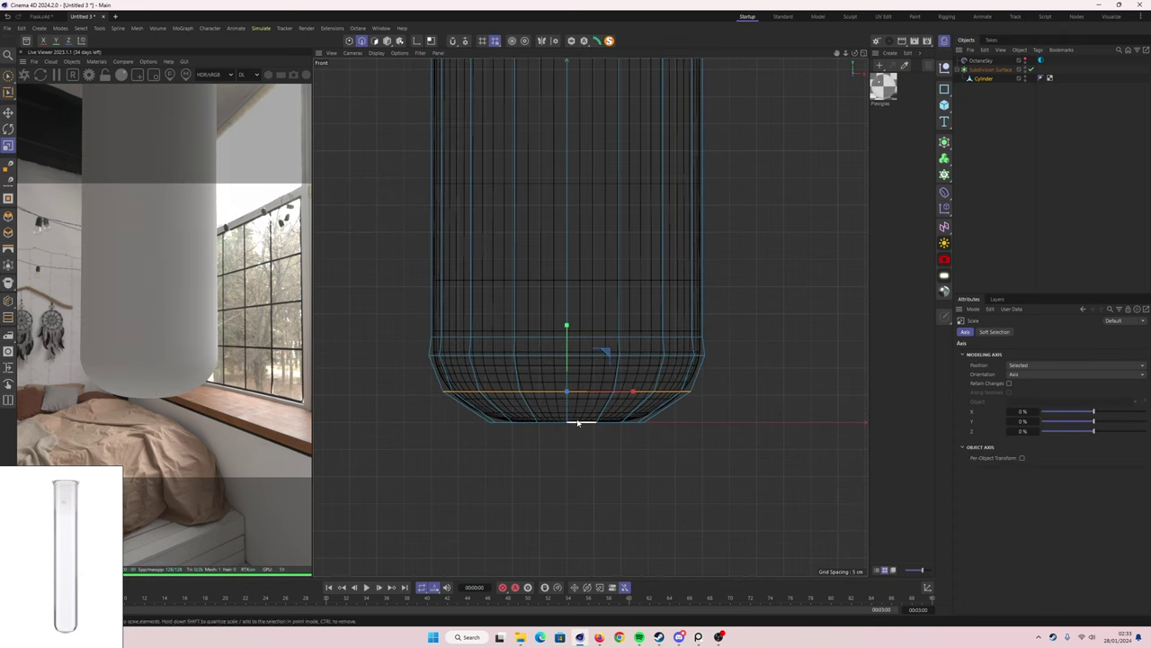
- Nudge the tube's bottom edge loop slightly upward in the front view
key("e")
left_click_drag(567, 336, 569, 340)
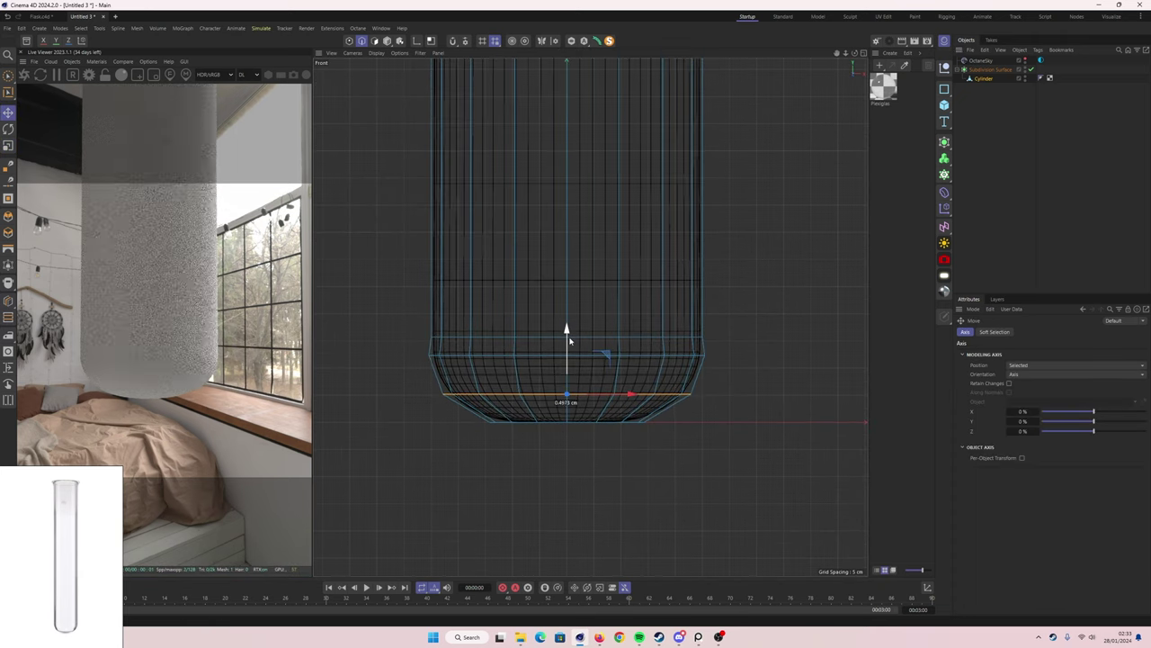
middle_click(792, 279)
left_click(864, 316)
scroll(616, 180, "down", 5)
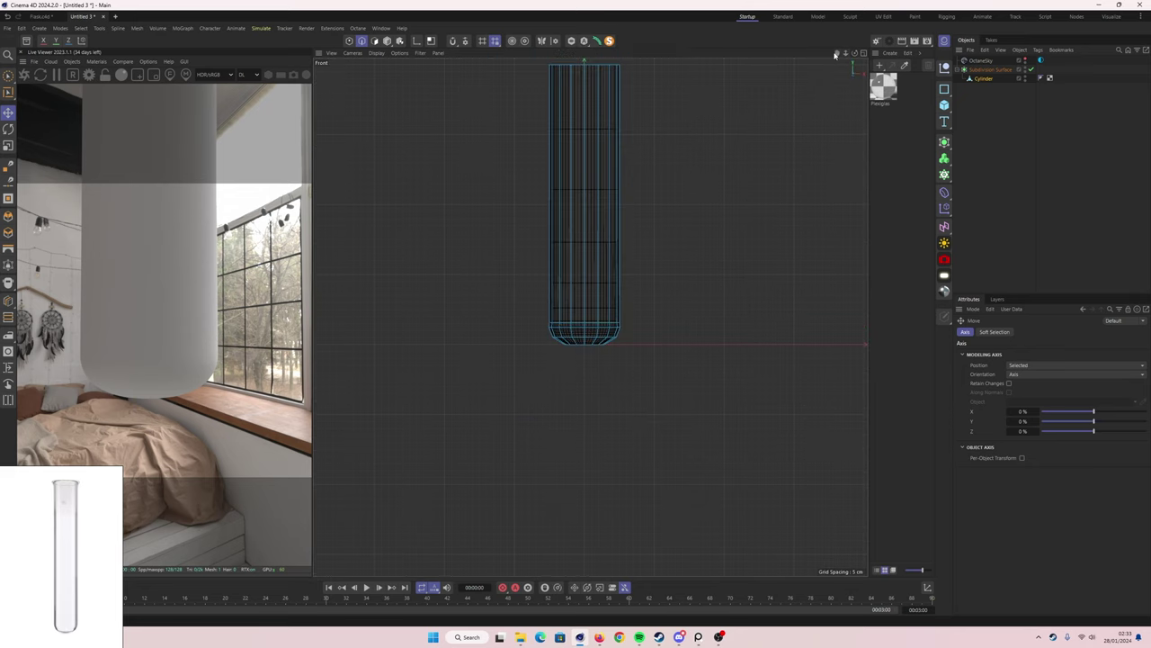
scroll(616, 116, "up", 5)
- Scale the tube's top edge loop outward into a flared lip
double_click(588, 227)
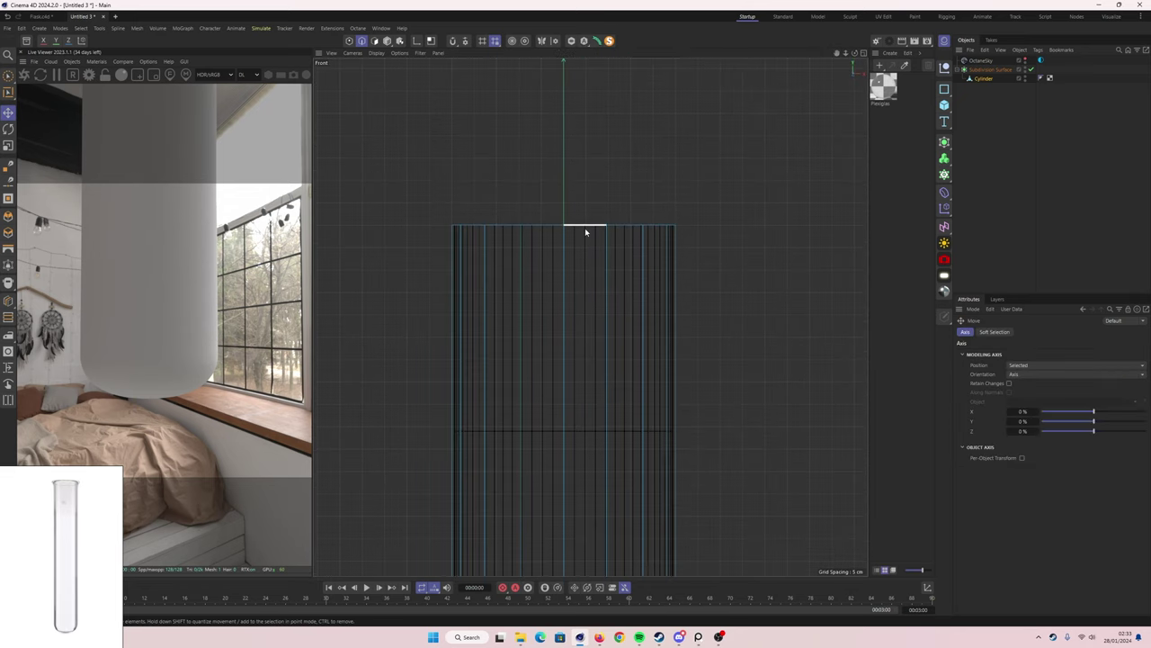
key("t")
left_click_drag(603, 175, 630, 177)
- Add a supporting loop cut just below the rim and rescale the top loop
key("k")
key("l")
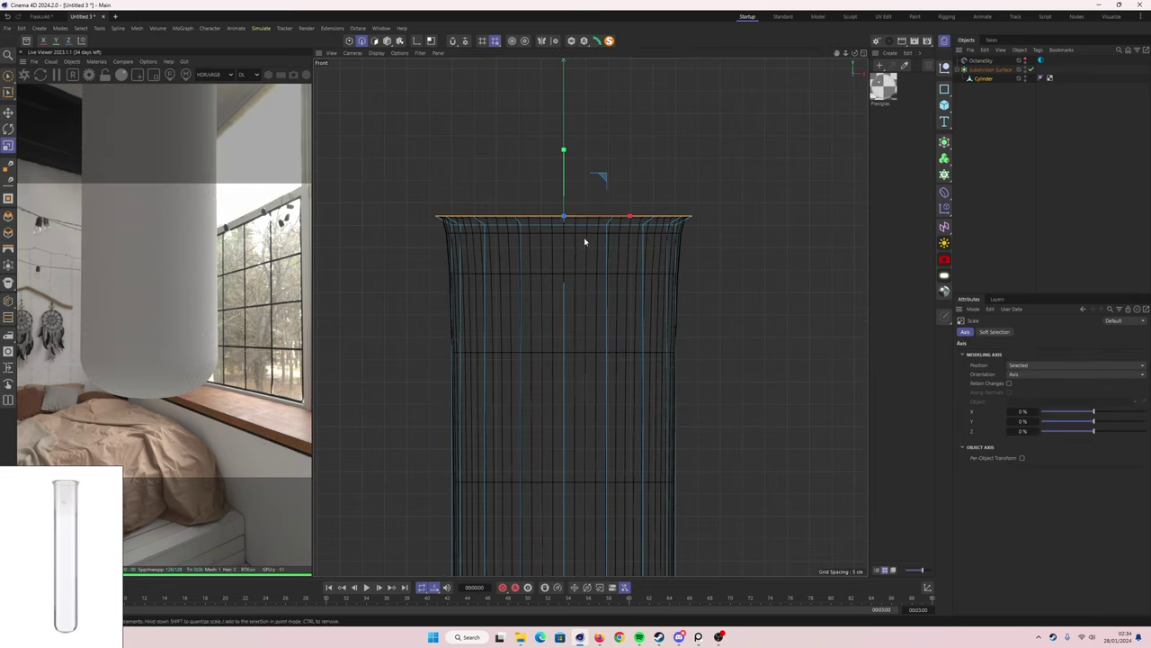
left_click(681, 268)
middle_click(779, 237)
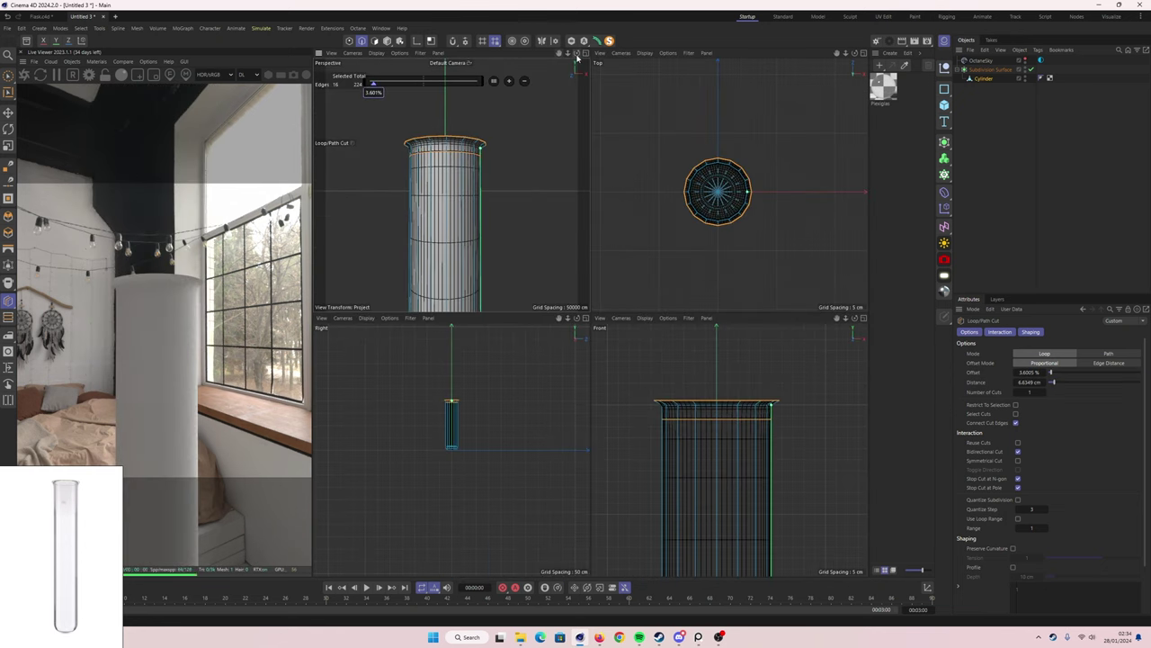
middle_click(685, 405)
key("t")
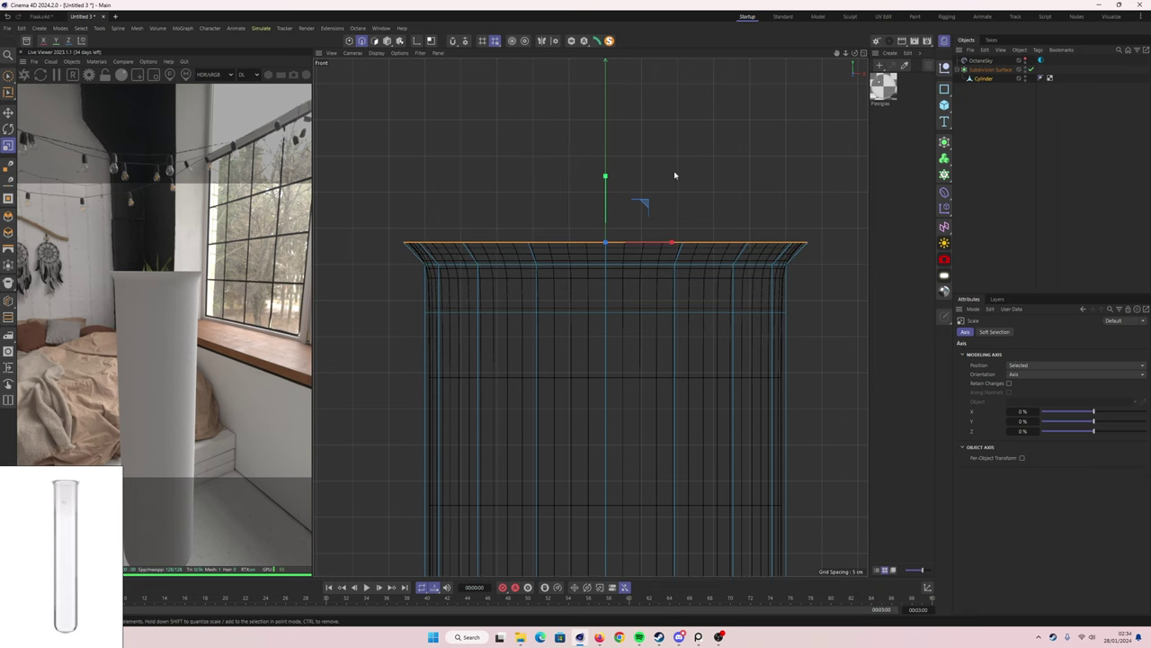
scroll(851, 78, "down", 5)
left_click(983, 71)
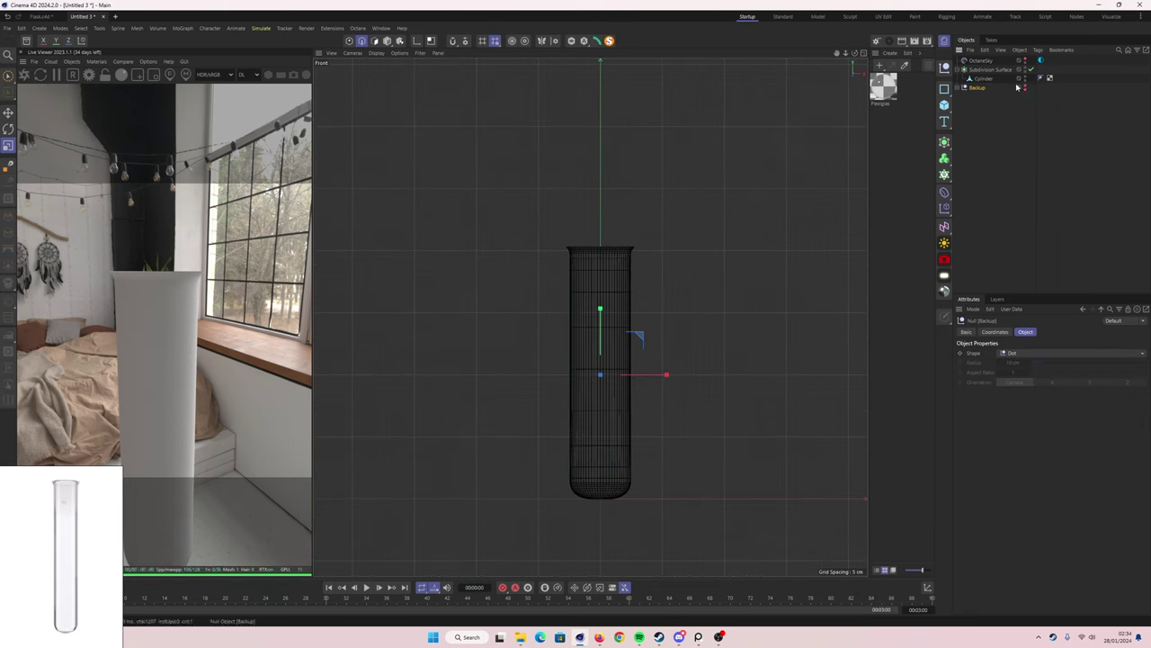
- Offset the duplicated Subdivision Surface along its normals to form the tube's second shell
left_click(987, 70)
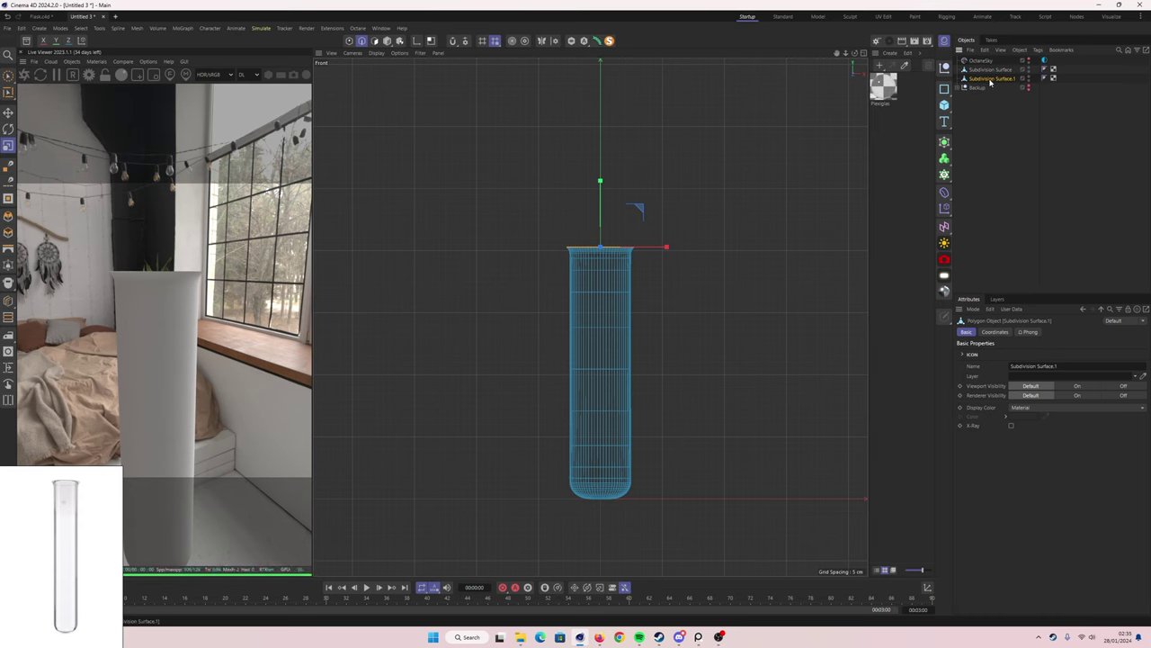
right_click(619, 158)
right_click(600, 153)
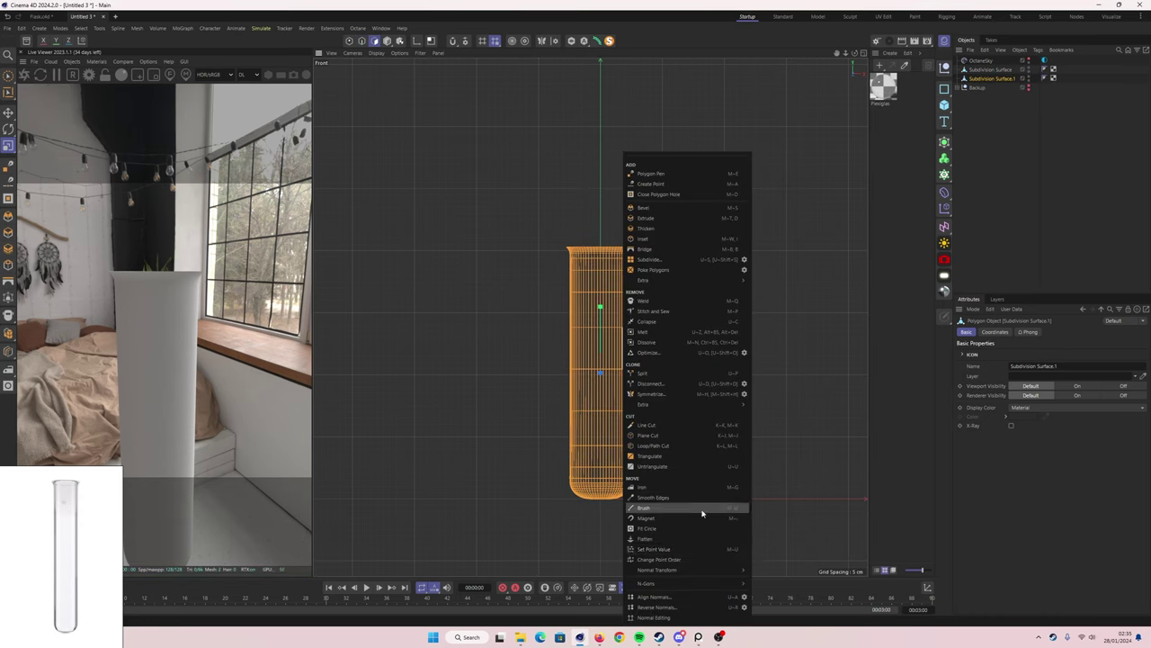
key("m")
key("z")
scroll(658, 476, "up", 3)
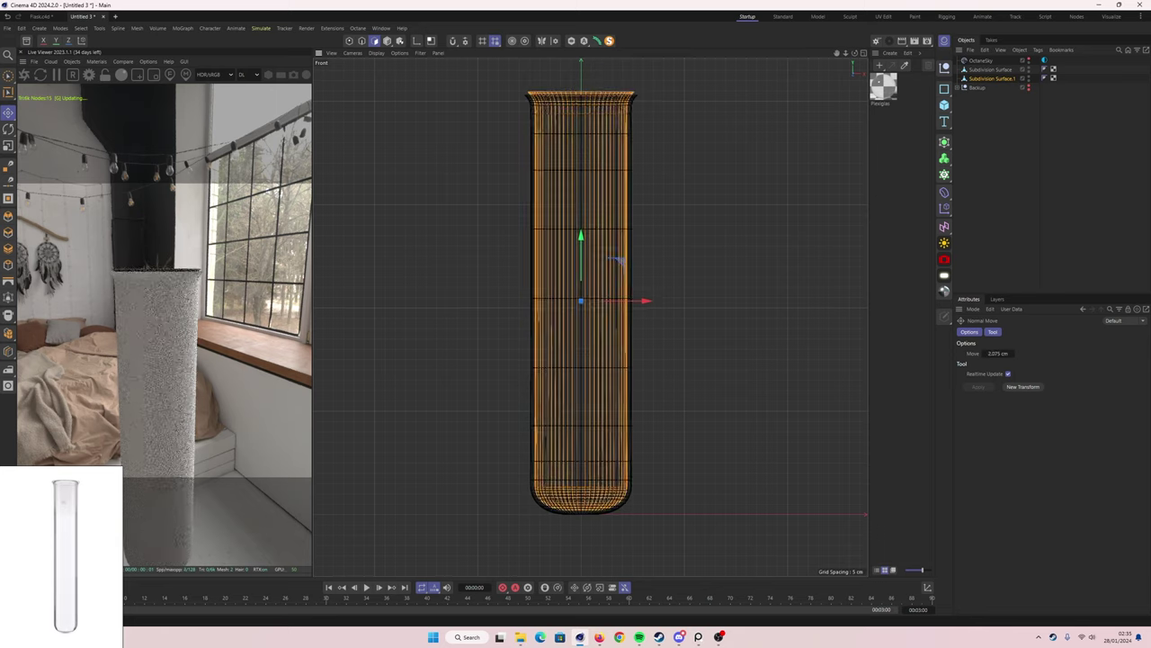
scroll(568, 93, "up", 5)
left_click(362, 41)
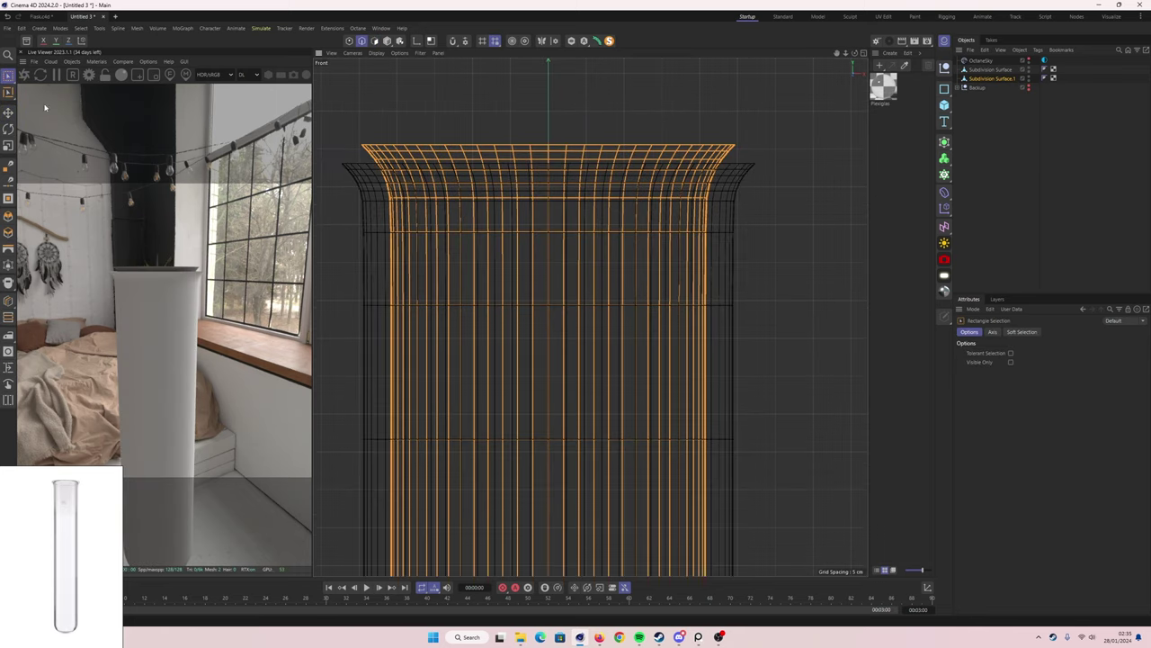
key("e")
key("h")
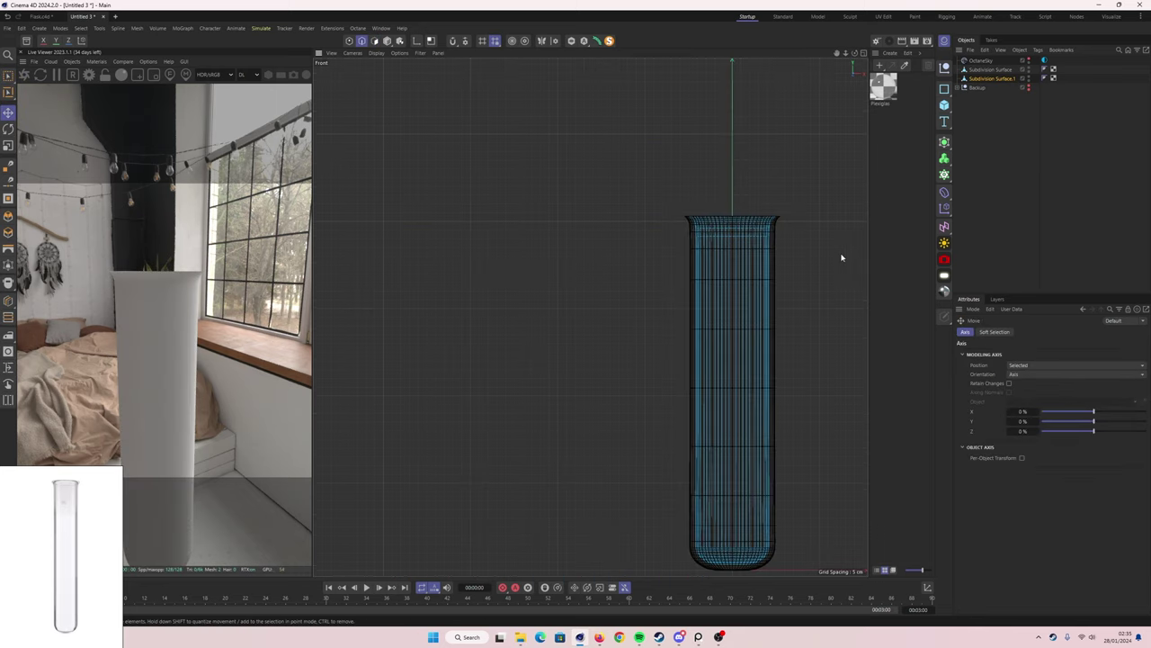
key("F5")
key("F1")
- Select both Subdivision Surfaces and merge them with Connect Objects + Delete
left_click(984, 79)
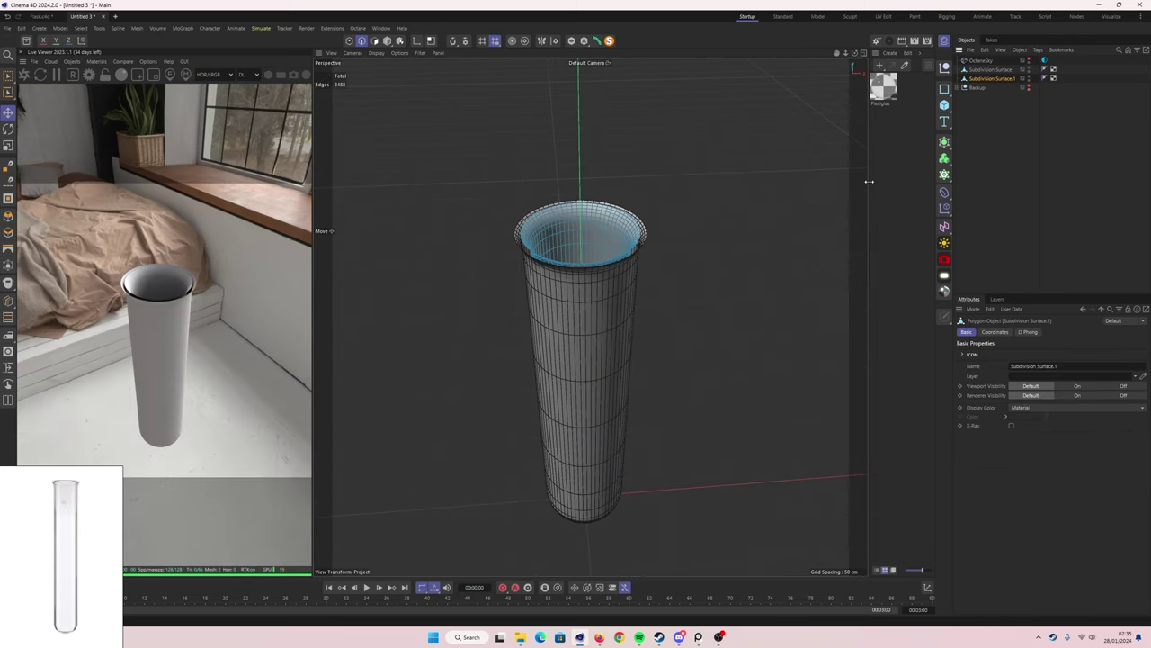
right_click(630, 288)
left_click(376, 41)
left_click(989, 69, "ctrl")
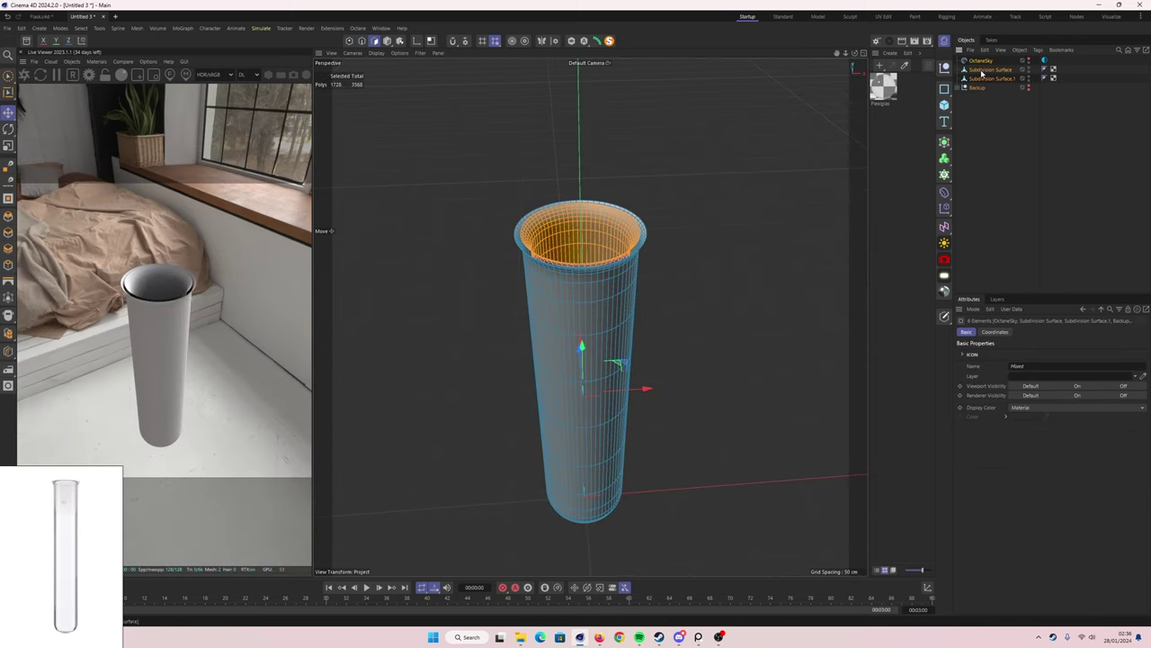
right_click(621, 297)
right_click(989, 79)
left_click(1032, 333)
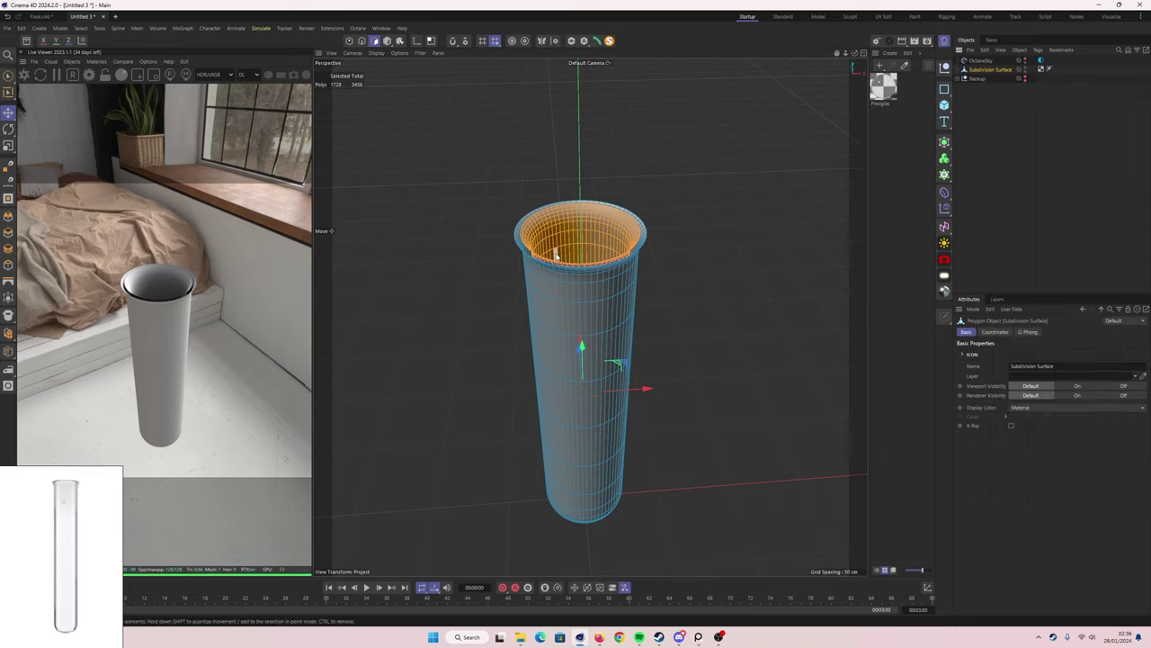
- Switch to edge mode with the Loop Selection tool active
key("u")
key("l")
scroll(761, 214, "up", 5)
scroll(760, 214, "up", 5)
- Bridge the outer and inner rim edge loops to close the tube's top
left_click(837, 184)
left_click(694, 277, "shift")
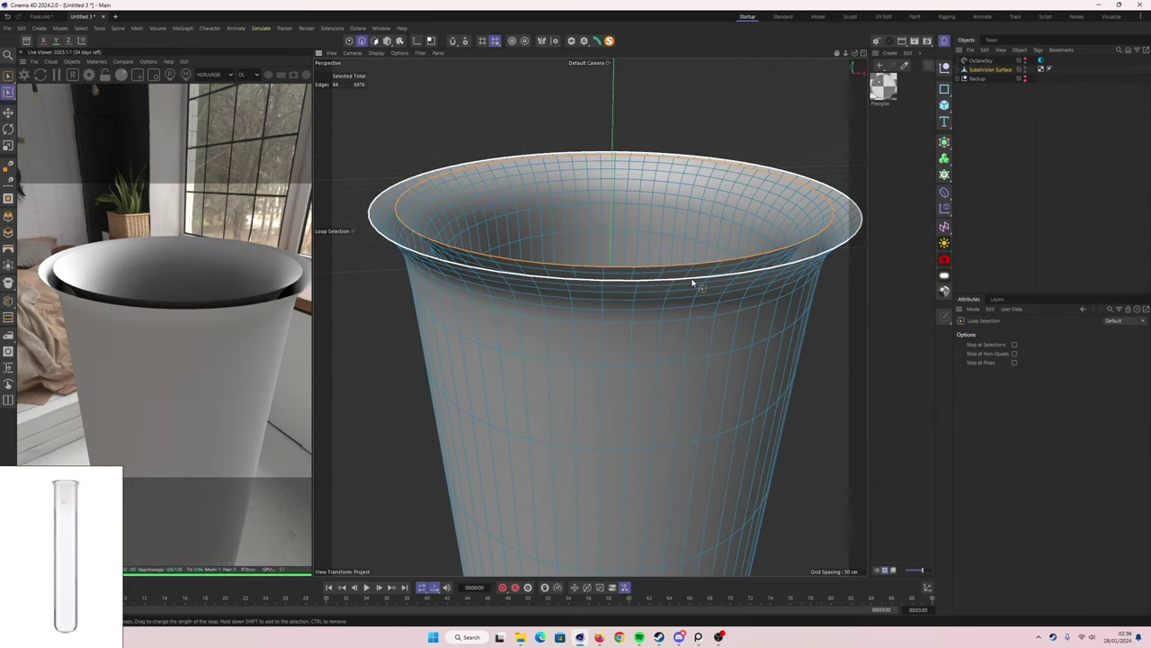
right_click(688, 278)
left_click(711, 225)
left_click_drag(692, 288, 729, 282)
- Bevel the rim edges with a 2 cm offset and 8 subdivisions
key("m")
key("s")
left_click_drag(1032, 382, 1076, 381)
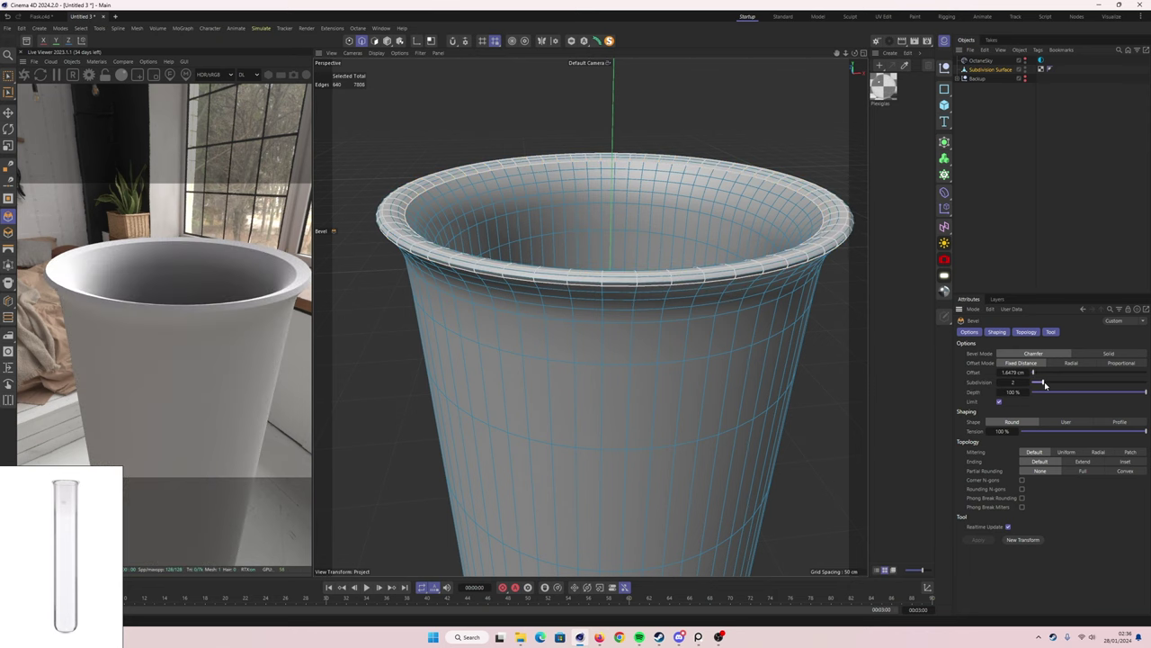
left_click_drag(585, 359, 591, 316, "alt")
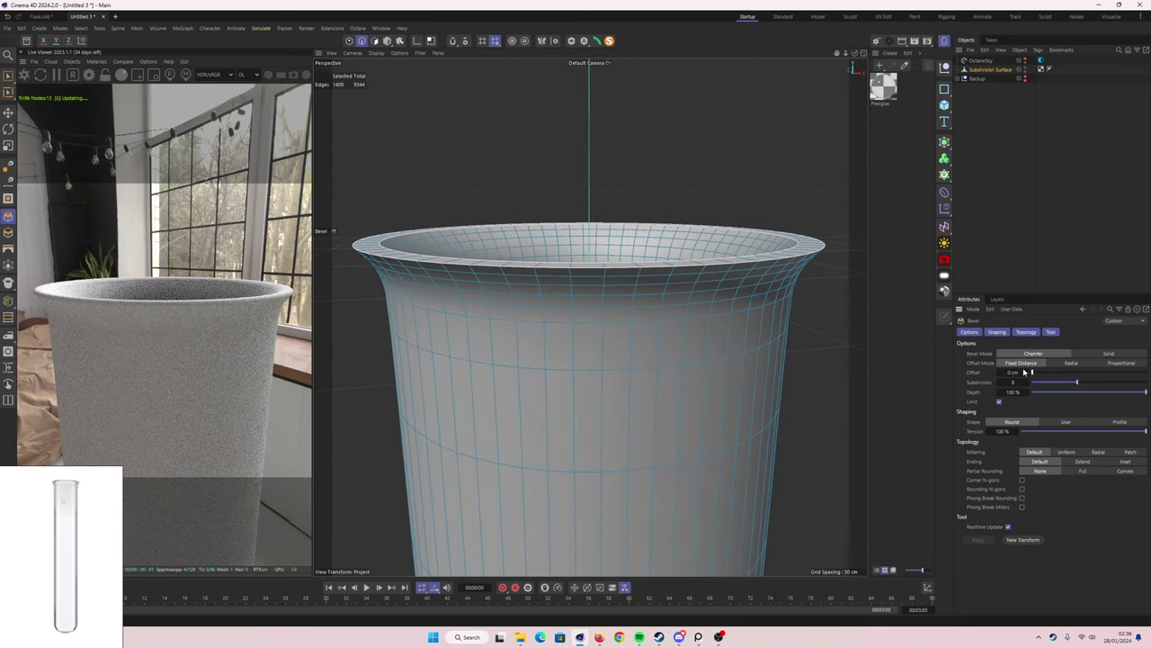
left_click_drag(1034, 373, 1036, 372)
- Save the bevelled test tube as Tube.c4d
key("alt+h")
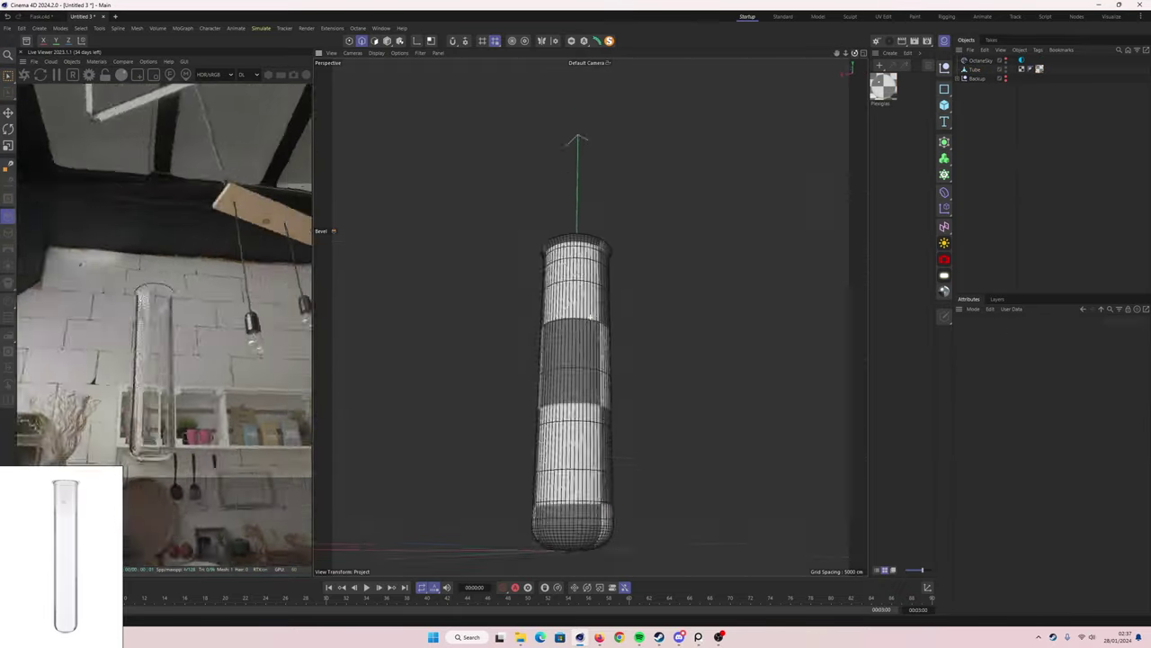
left_click_drag(576, 360, 474, 8, "alt")
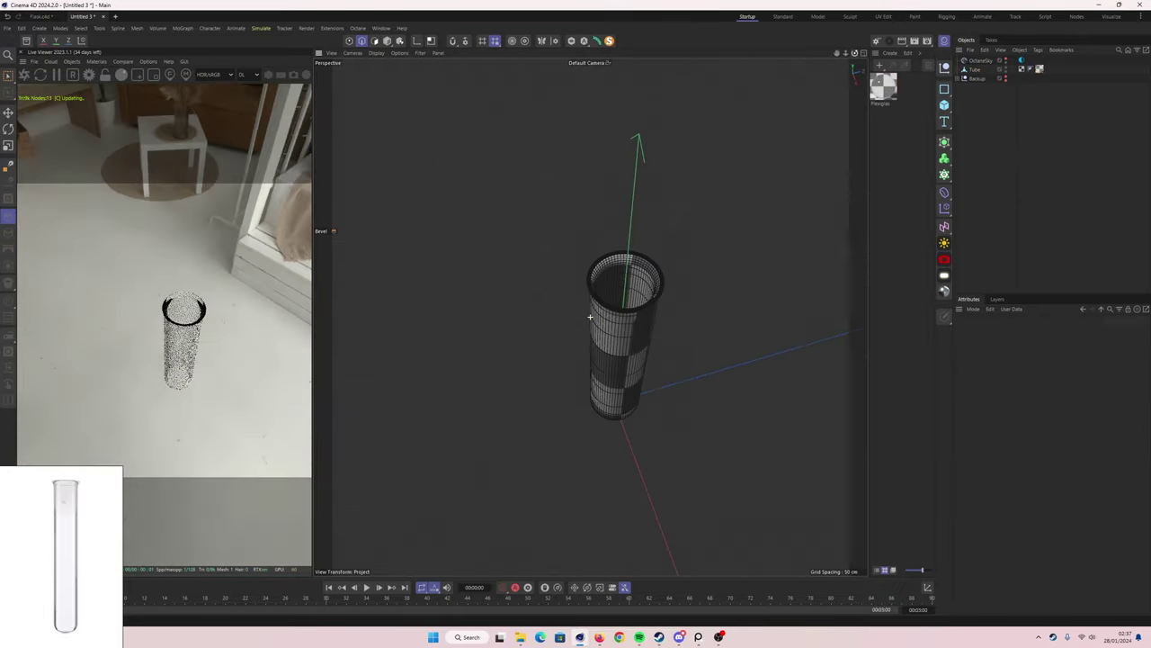
key("ctrl+s")
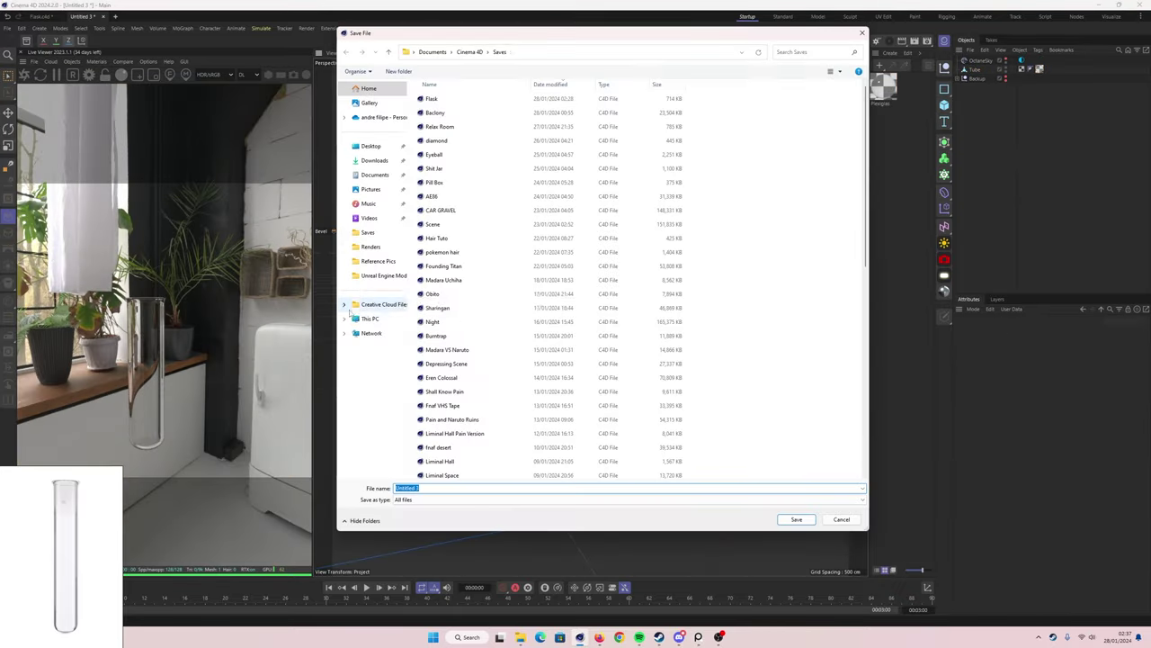
key("Return")
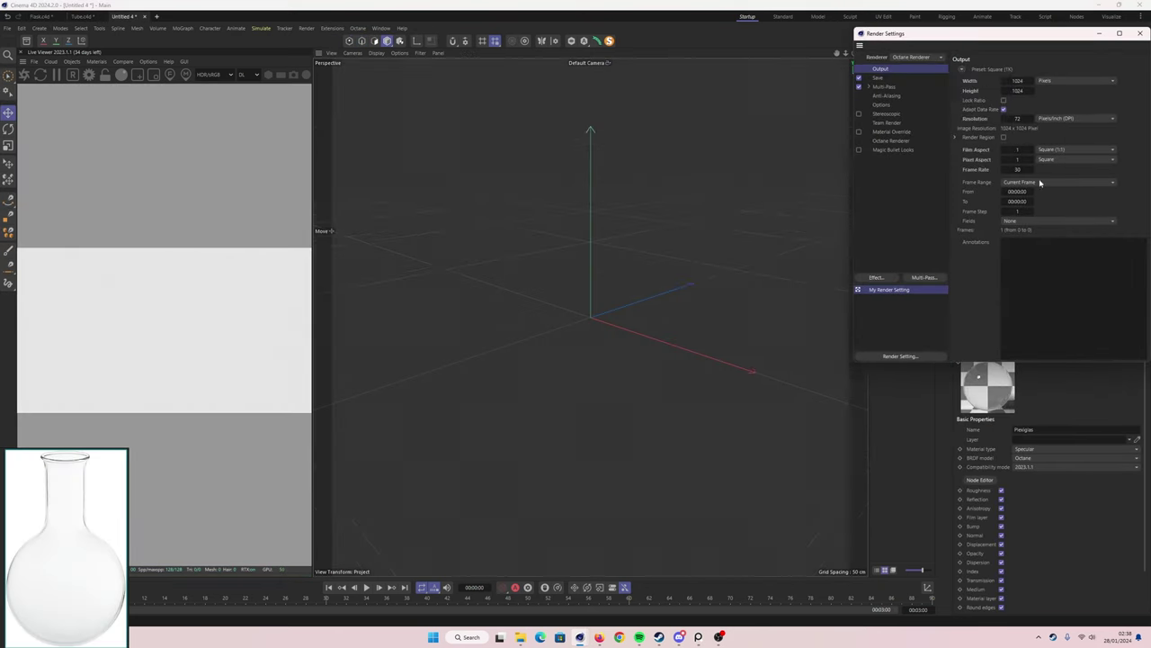
- Add an OctaneSky environment using the bedroom HDRI image
left_click(71, 61)
left_click(100, 96)
left_click(992, 347)
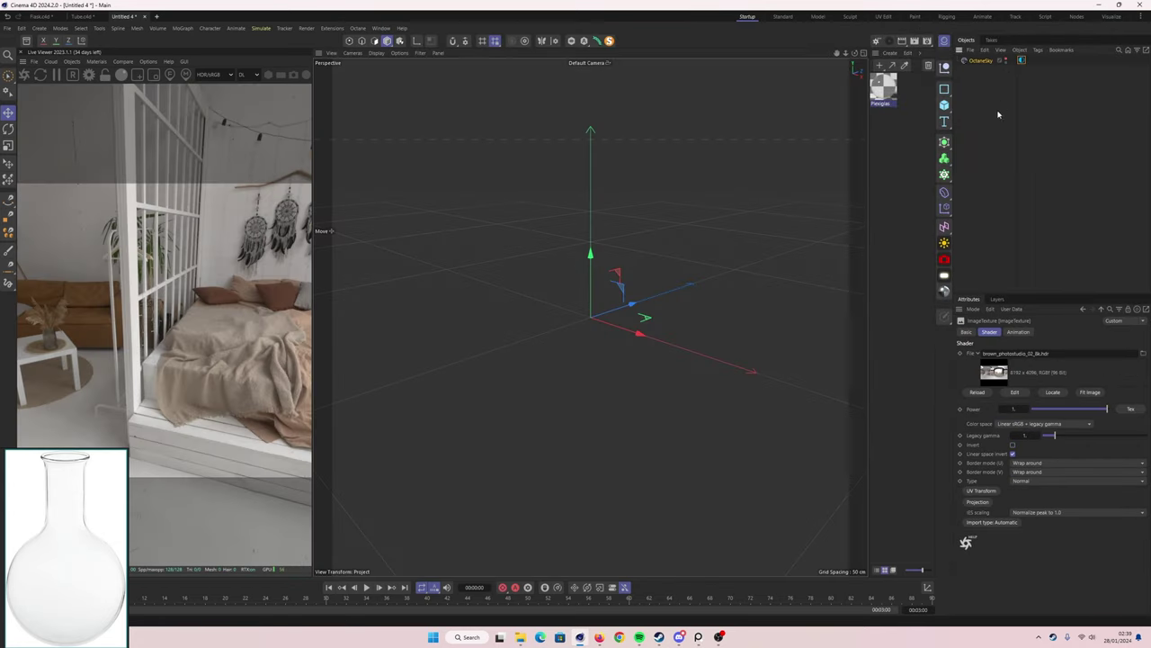
- Add a sphere under a Subdivision Surface, select it, and enable loop edge selection
left_click(944, 104)
left_click(1041, 154)
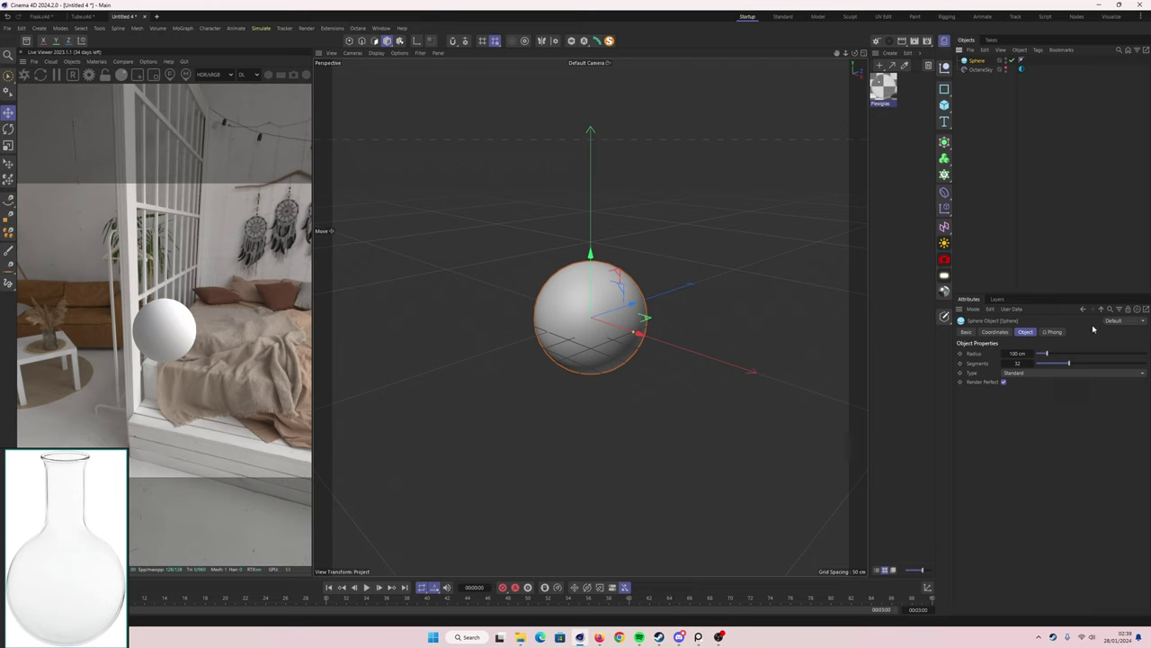
left_click(945, 142, "alt")
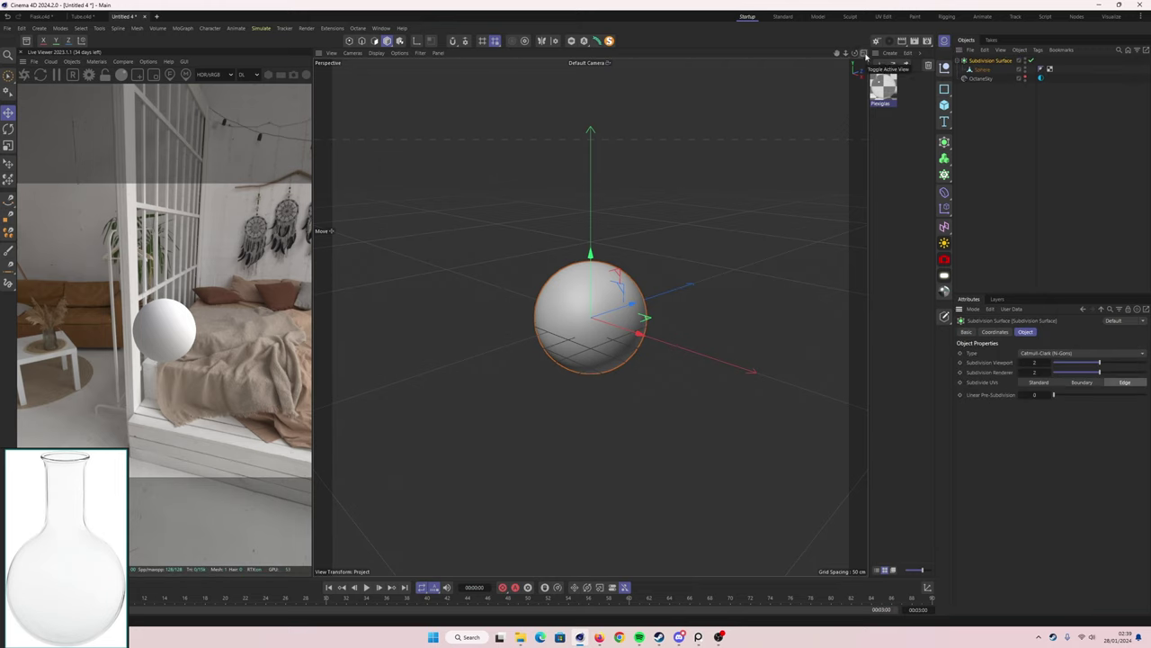
left_click(982, 69)
right_click(592, 288)
left_click(612, 297)
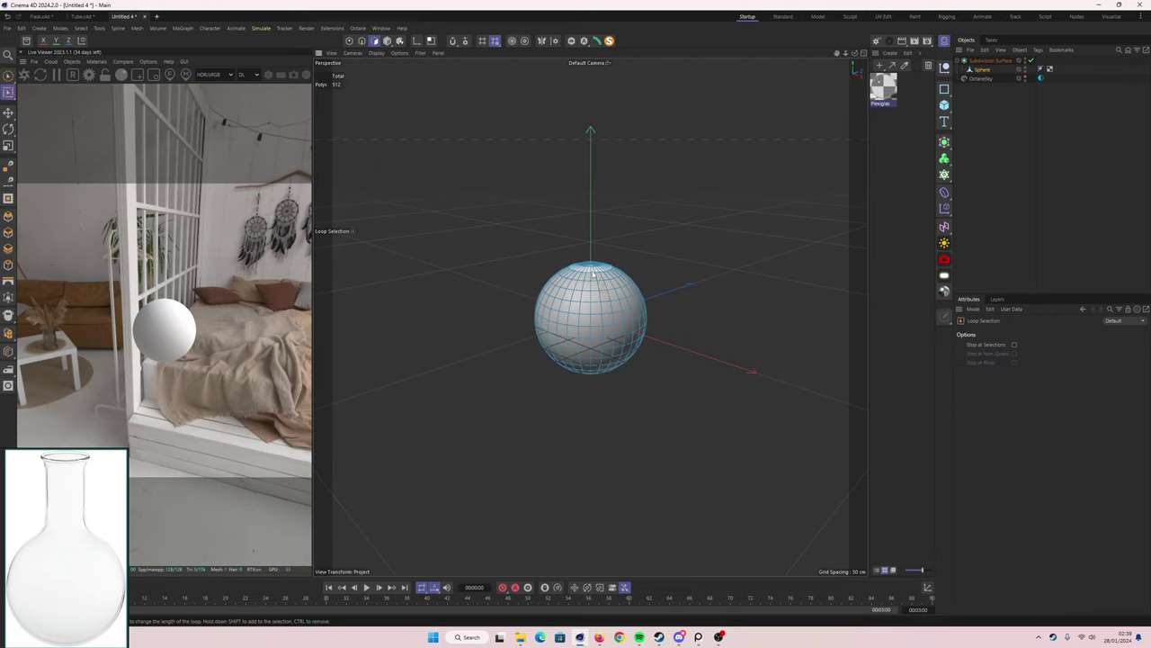
- In the front view, pull the sphere's top edge loop upward into a neck
key("F5")
key("F4")
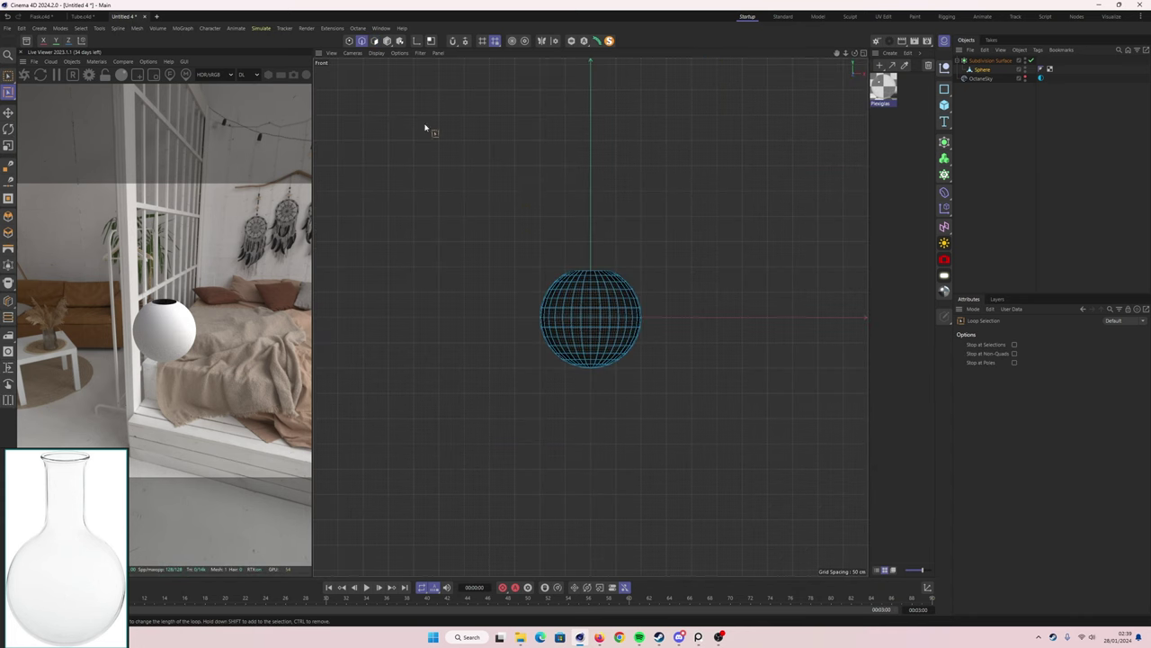
left_click(596, 273)
key("e")
left_click_drag(599, 241, 602, 186, "ctrl")
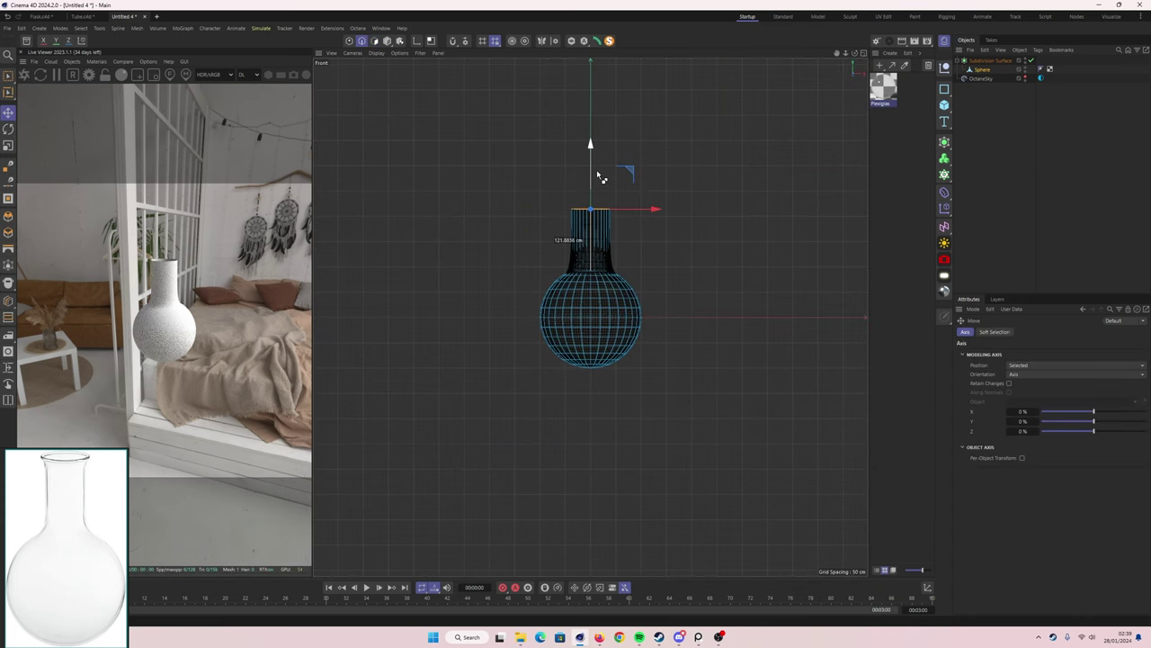
scroll(596, 182, "up", 6)
- Add a loop cut near the neck's base and scale the neck narrower and straight
key("k")
key("l")
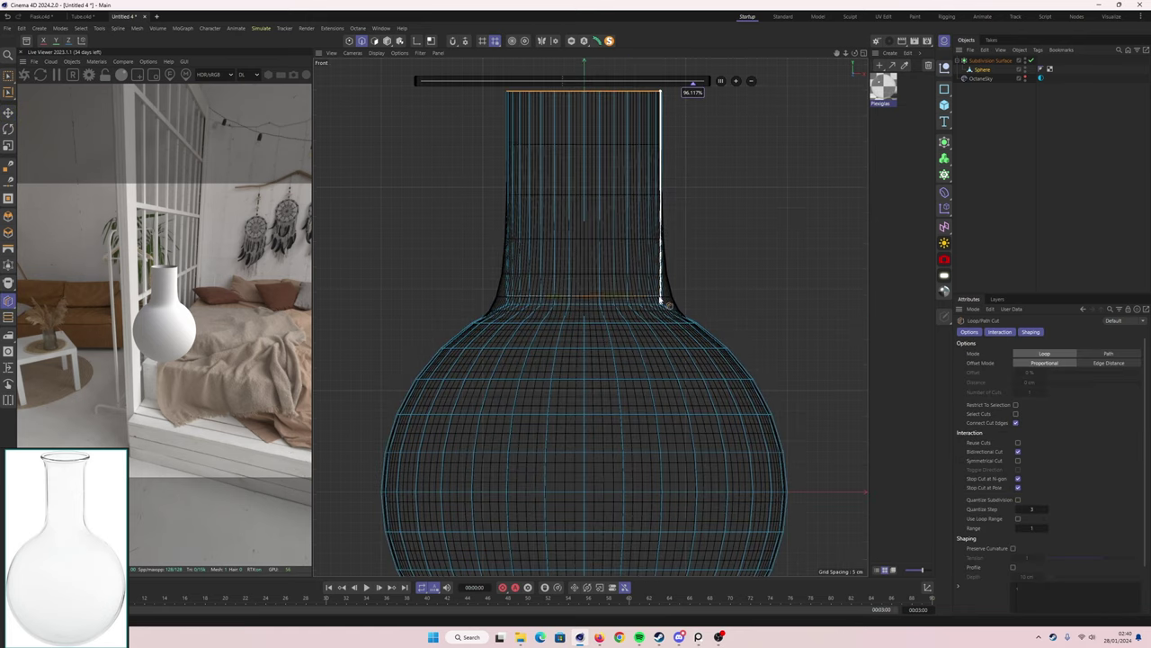
scroll(628, 181, "down", 3)
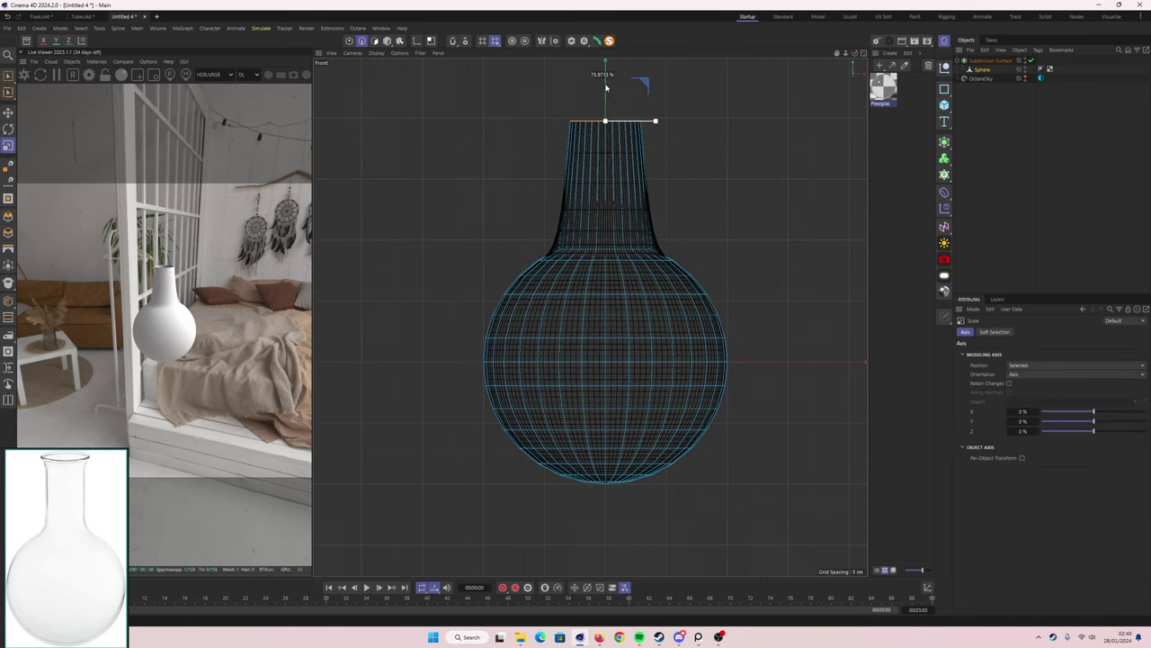
left_click(647, 245)
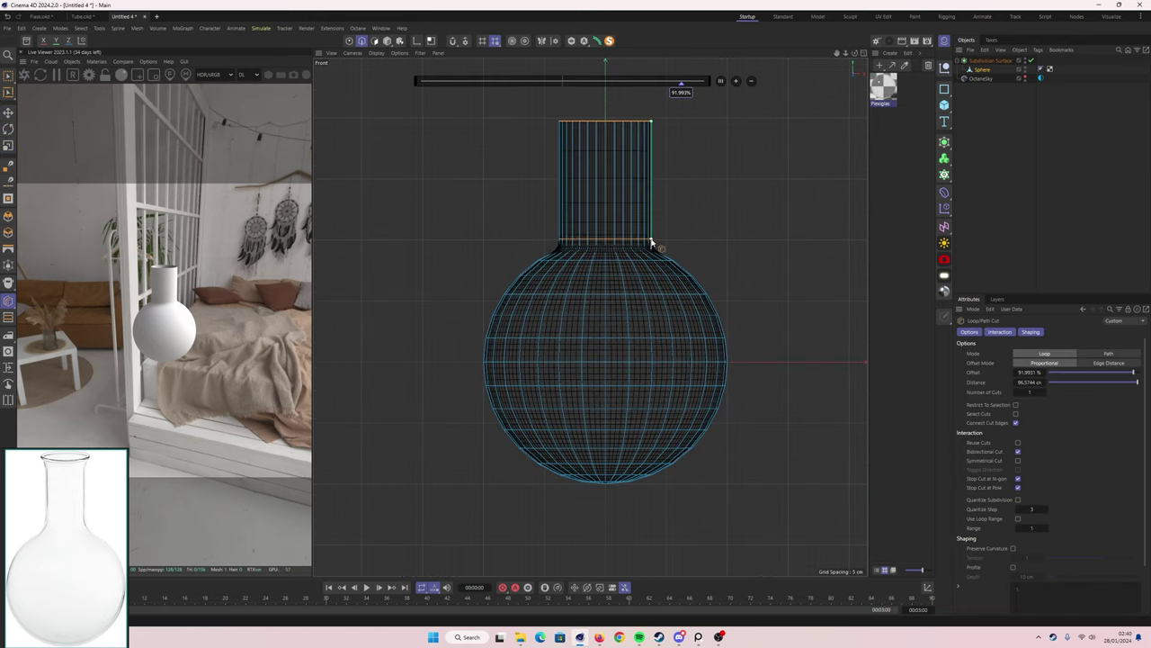
key("u")
key("l")
key("t")
left_click_drag(665, 180, 613, 179)
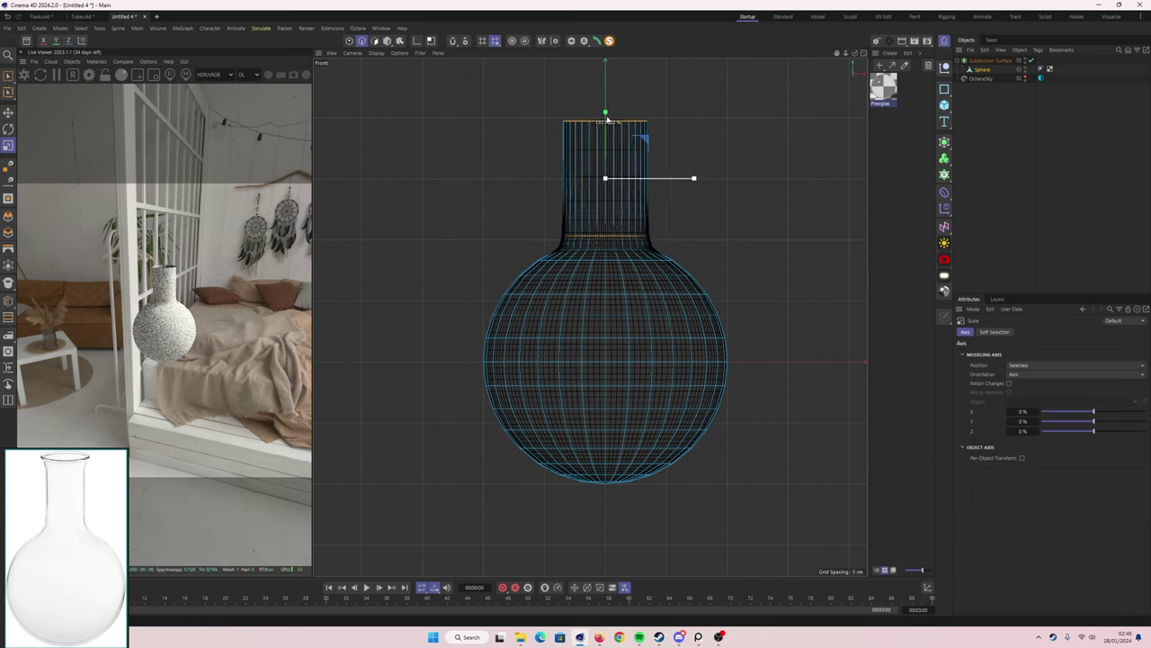
- Raise the neck's top edge loop and flare it outward
key("u")
key("l")
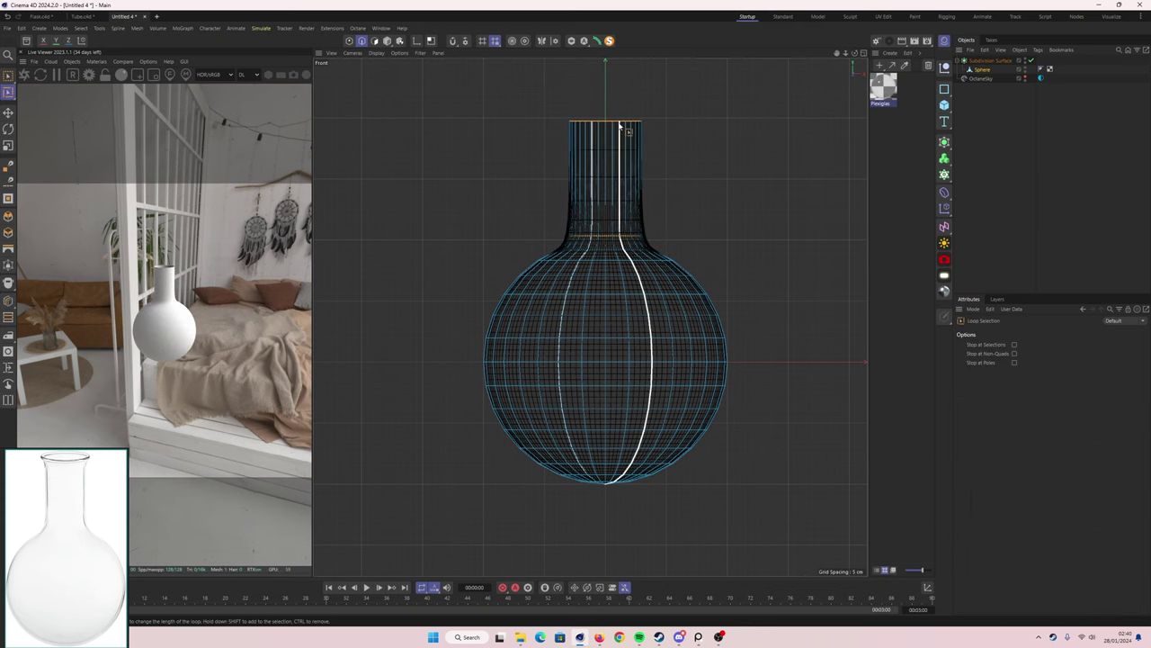
left_click(624, 123)
key("e")
scroll(633, 75, "up", 3)
scroll(632, 75, "up", 2)
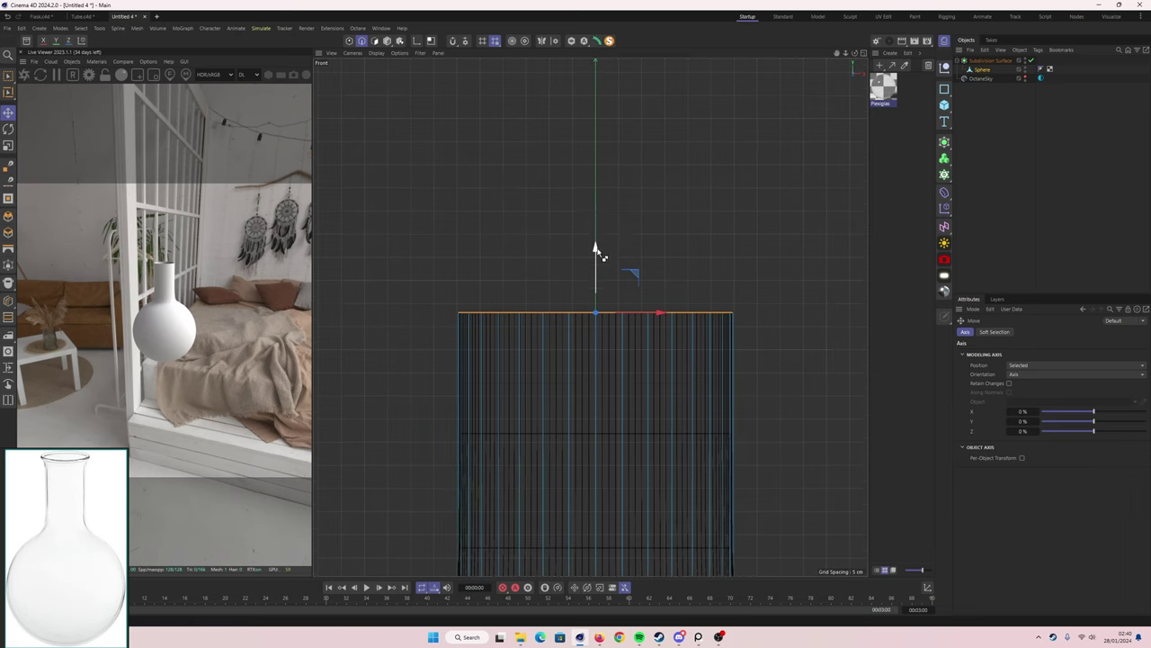
left_click_drag(594, 250, 596, 210)
- Add a loop cut below the flared lip and lift the lip's top loop higher
key("t")
key("k")
key("l")
left_click(731, 362)
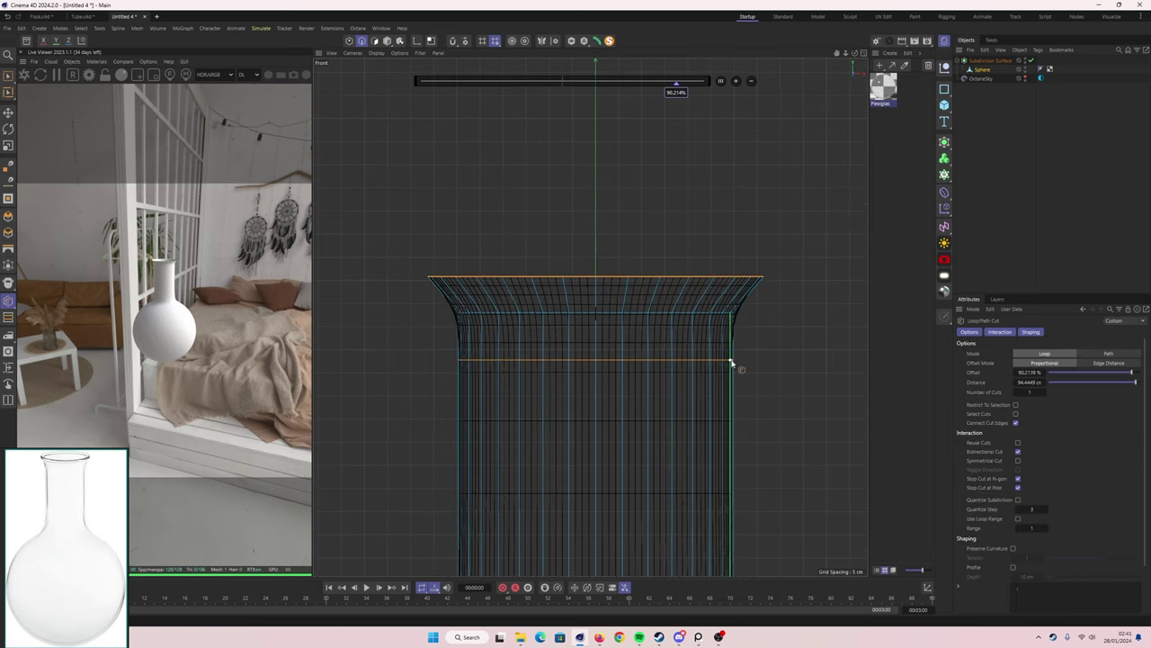
key("u")
key("l")
left_click(673, 284)
key("e")
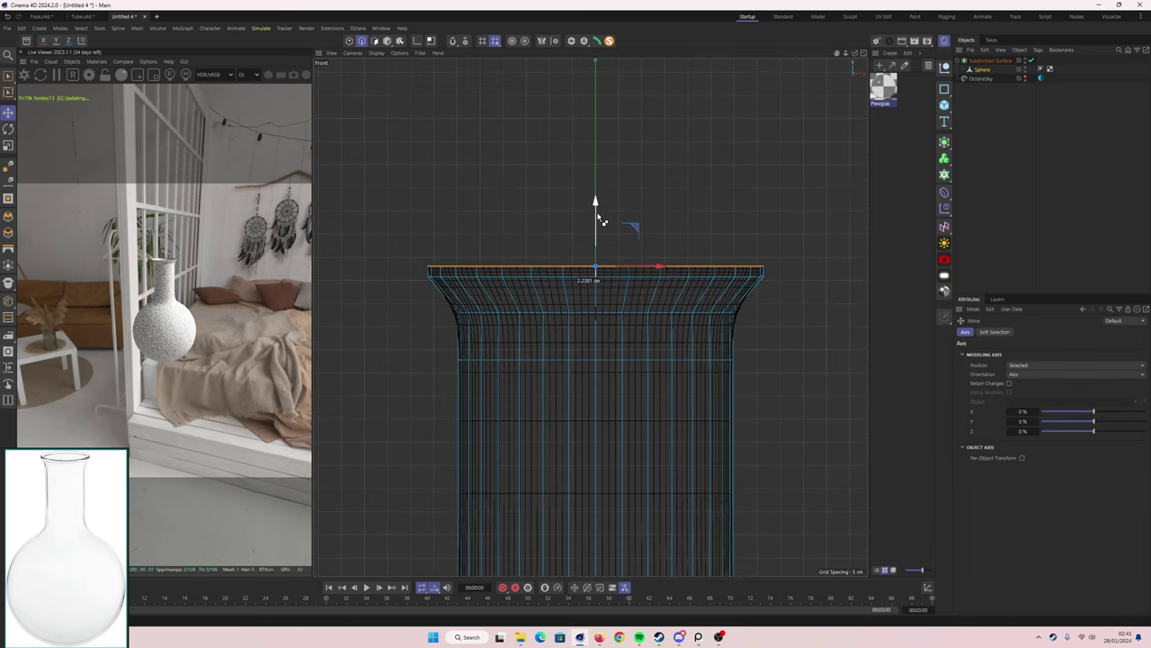
left_click_drag(596, 225, 596, 200)
- Raise the Subdivision Surface's viewport subdivision from 1 to 2
scroll(778, 286, "down", 5)
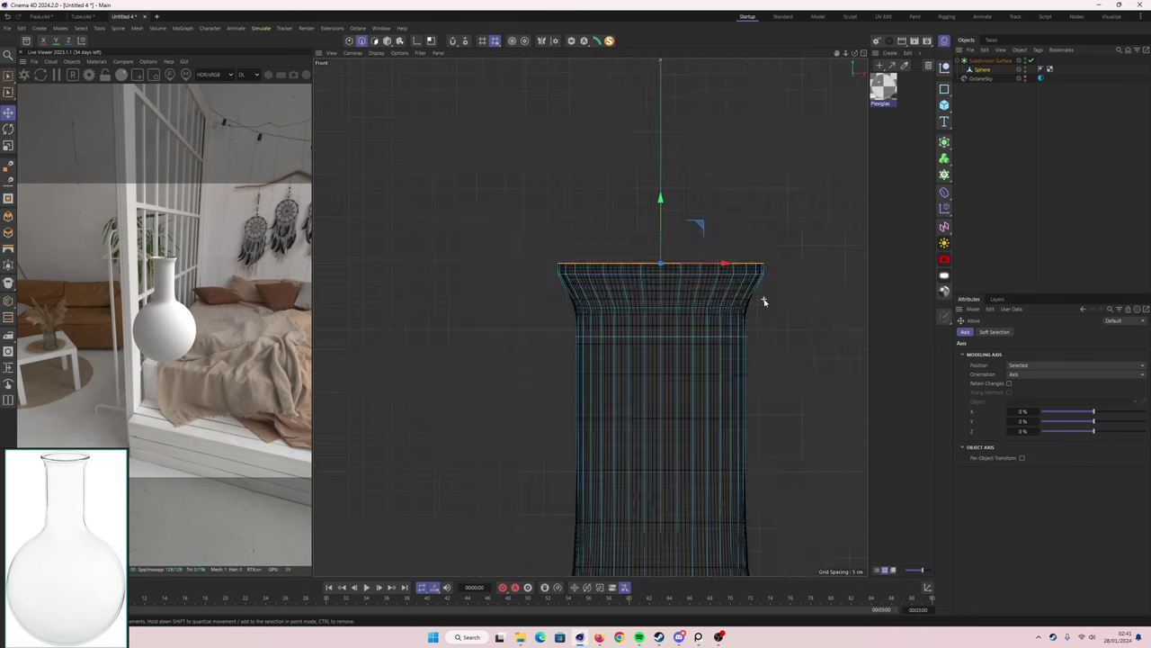
scroll(783, 293, "down", 3)
scroll(801, 285, "down", 2)
left_click(989, 60)
left_click_drag(1080, 363, 1099, 362)
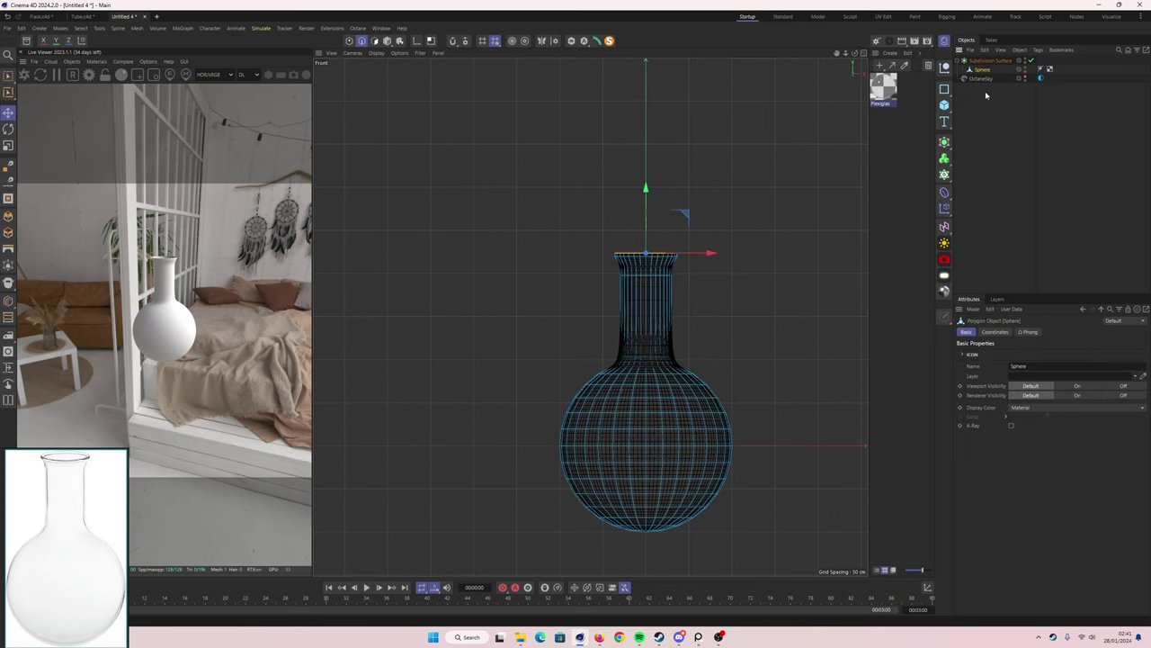
- Add a Backup null and bake the subdivided flask with Current State to Object
left_click(944, 88)
type("p")
right_click(971, 60)
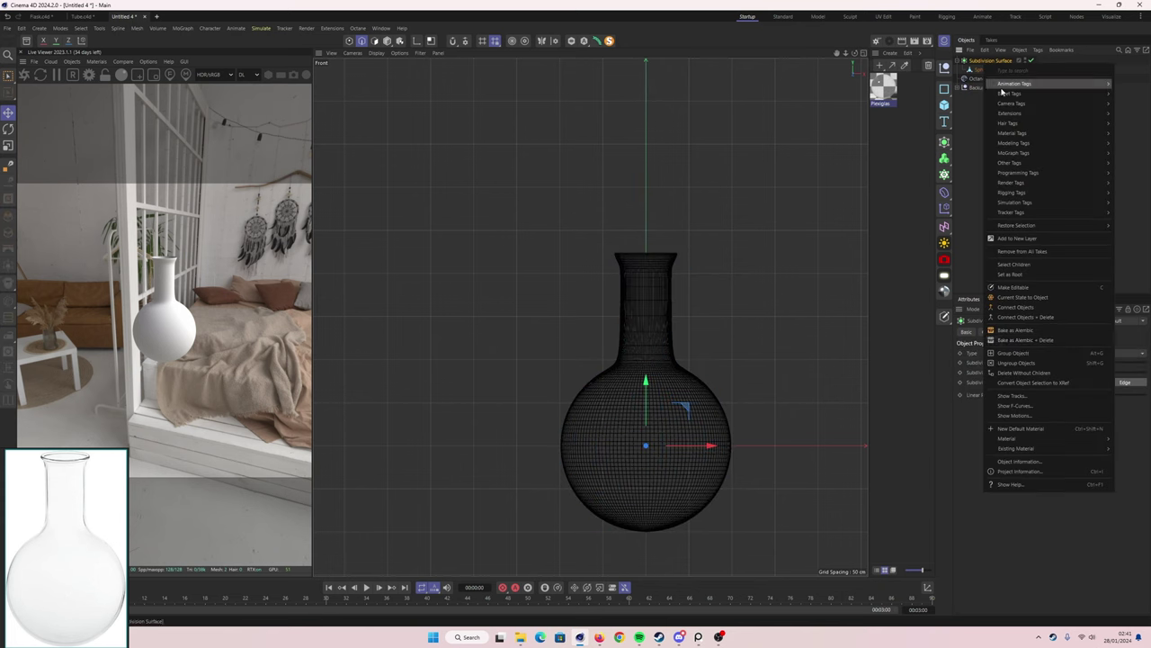
left_click(1007, 135)
- Push the baked copy outward with Normal Move to form the outer wall
right_click(641, 440)
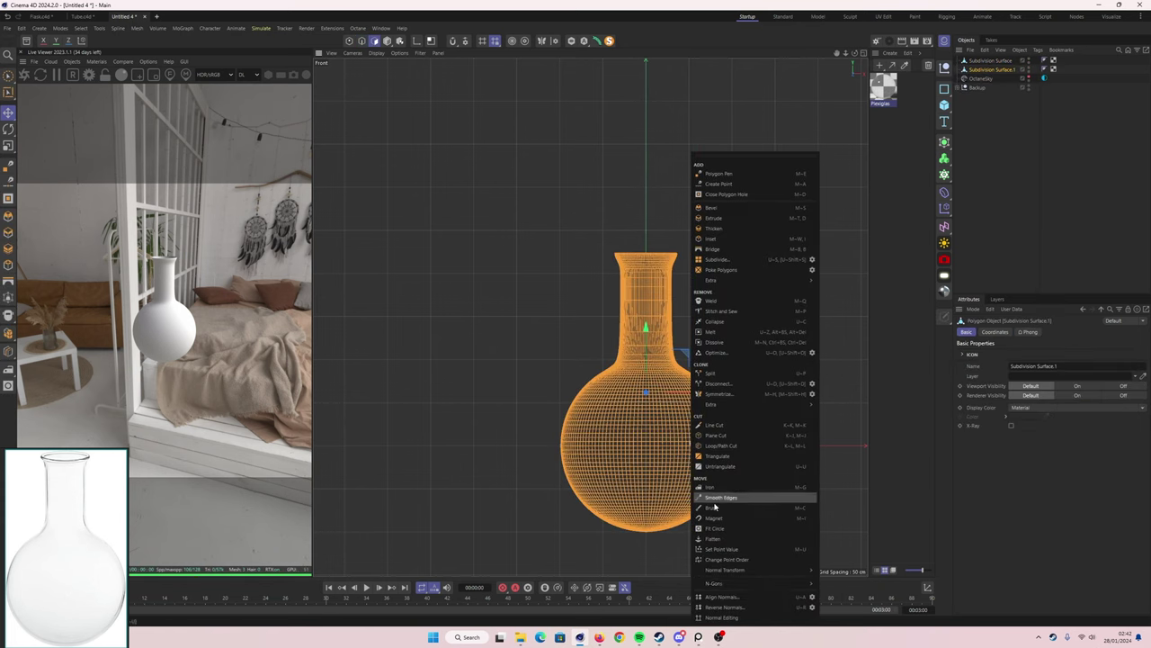
left_click(747, 500)
scroll(716, 434, "up", 3)
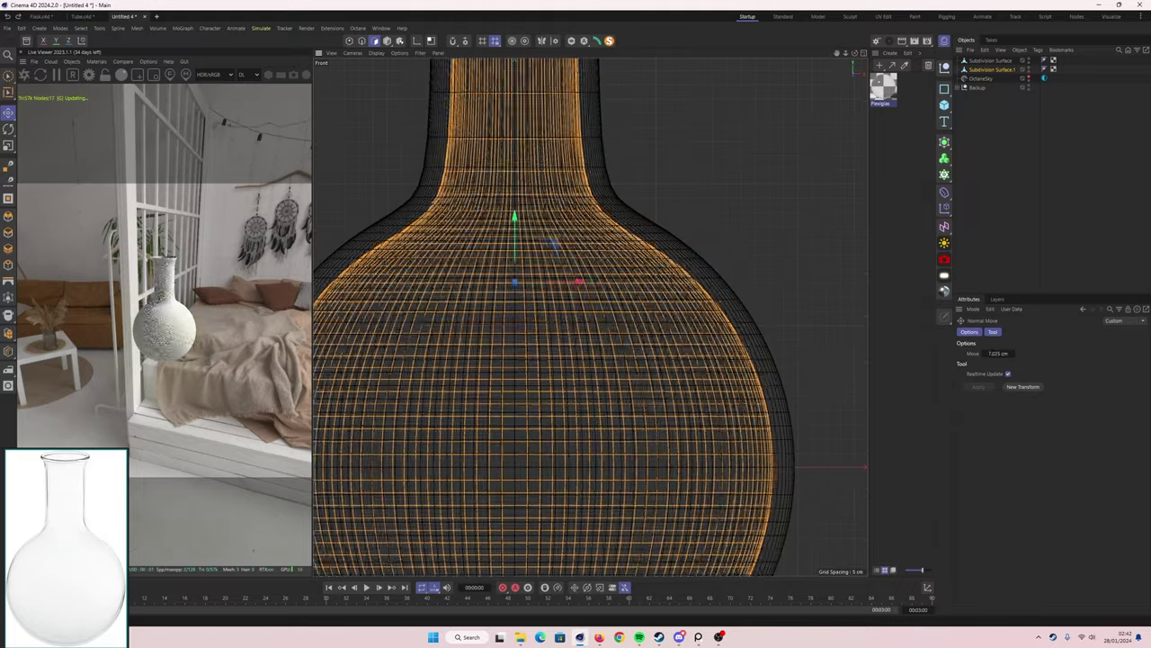
left_click_drag(717, 434, 869, 264)
scroll(869, 264, "up", 5)
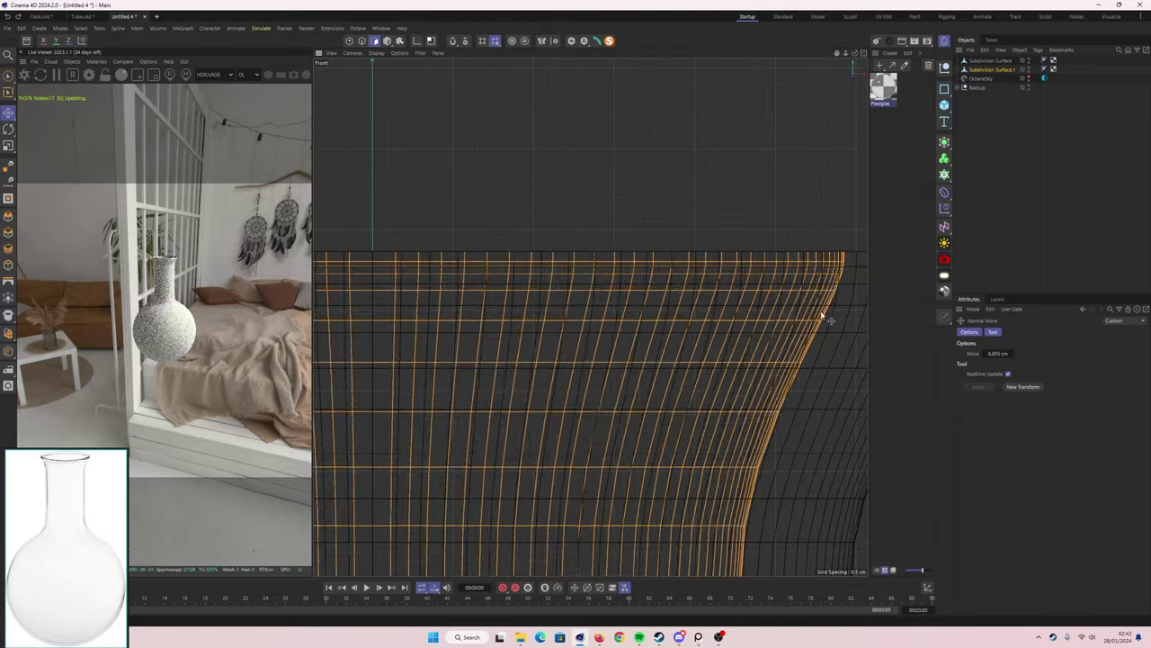
scroll(589, 319, "down", 5)
scroll(588, 318, "down", 3)
- Merge both flask shells into one object with Connect Objects + Delete
key("F1")
left_click_drag(845, 58, 809, 117)
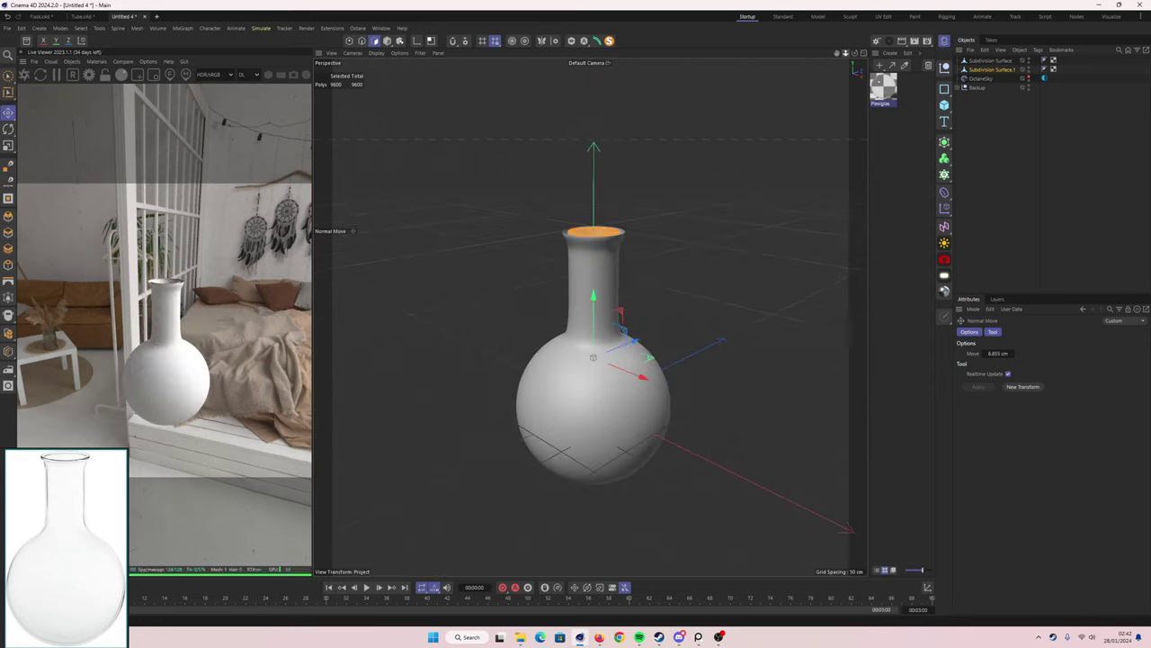
right_click(989, 59)
left_click(1028, 316)
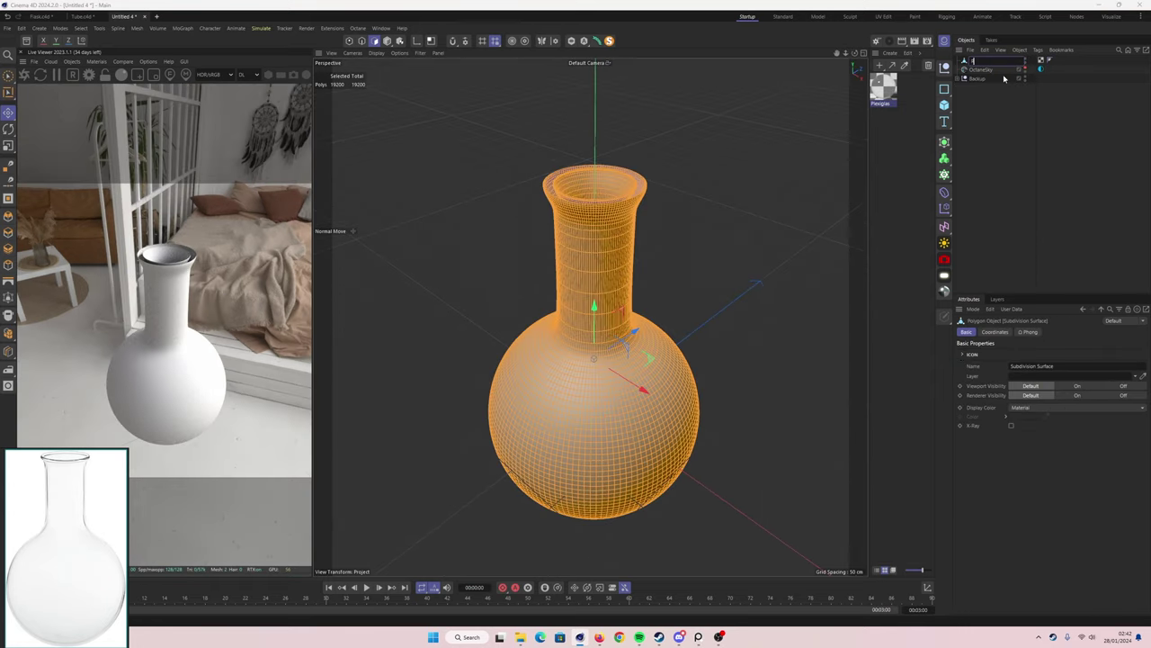
- Bridge the flask's rim loops and bevel them to 8 subdivisions and 2 cm offset
scroll(629, 200, "up", 5)
double_click(587, 225)
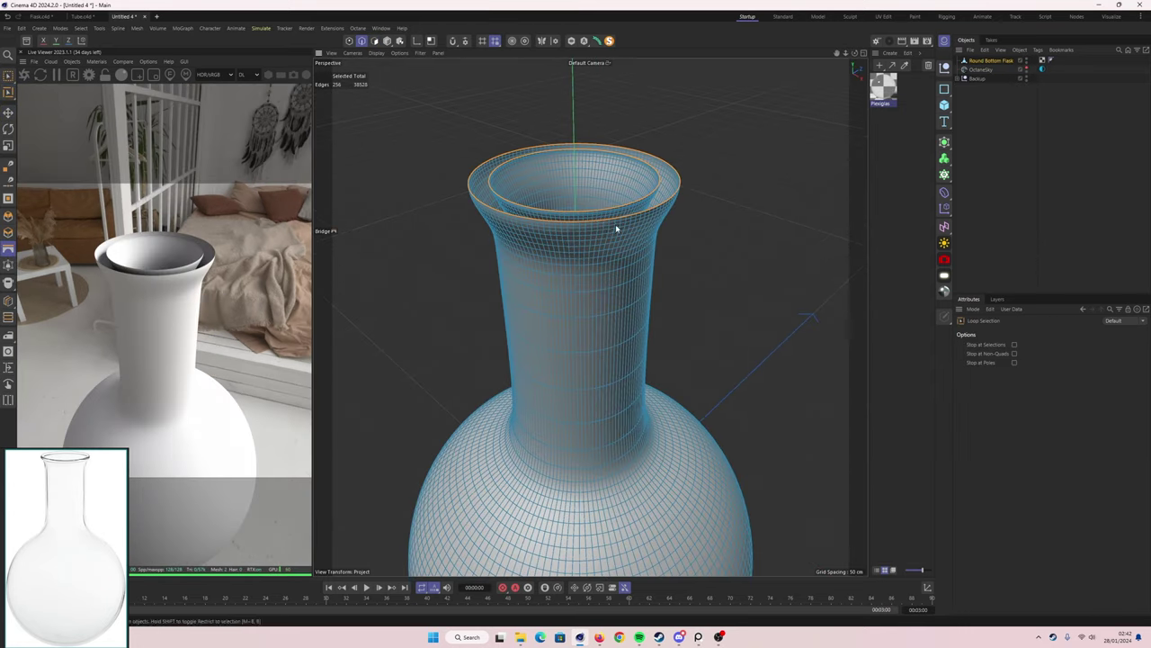
scroll(615, 224, "up", 3)
key("m")
key("s")
left_click_drag(666, 219, 638, 260)
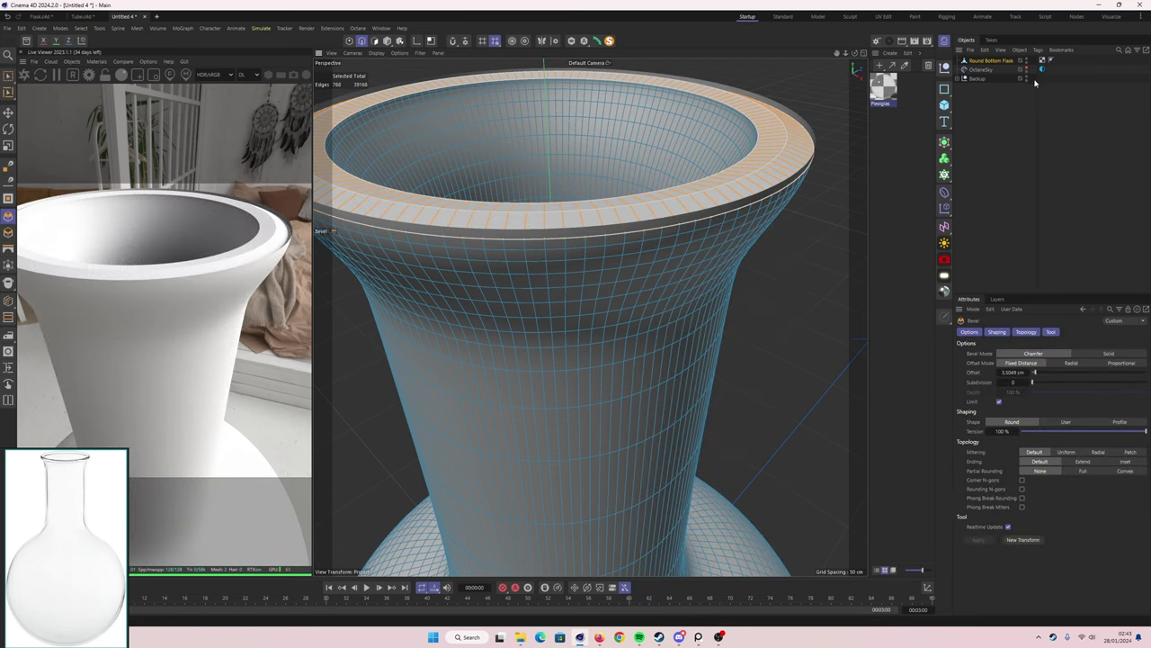
mouse_move(1033, 383)
left_mouse_down()
mouse_move(1104, 385)
mouse_move(1077, 384)
left_mouse_up()
left_click_drag(1036, 372, 1034, 374)
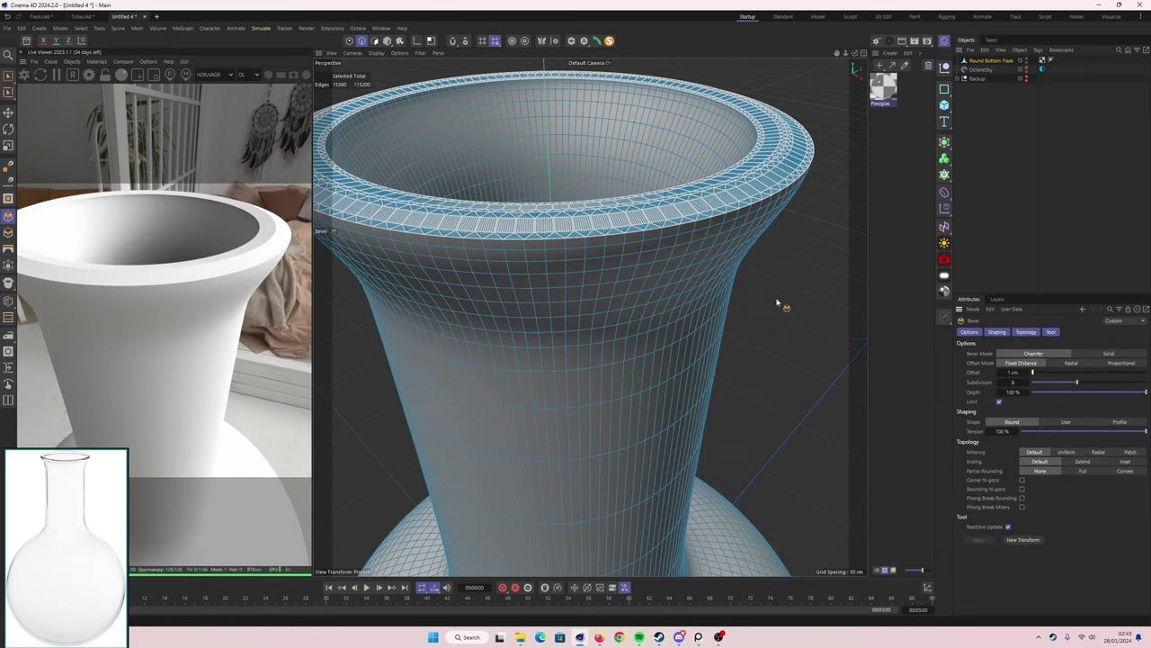
- Round the rim's top edge loop with a roughly 3.9 cm bevel, then open the save dialog
key("e")
double_click(545, 70)
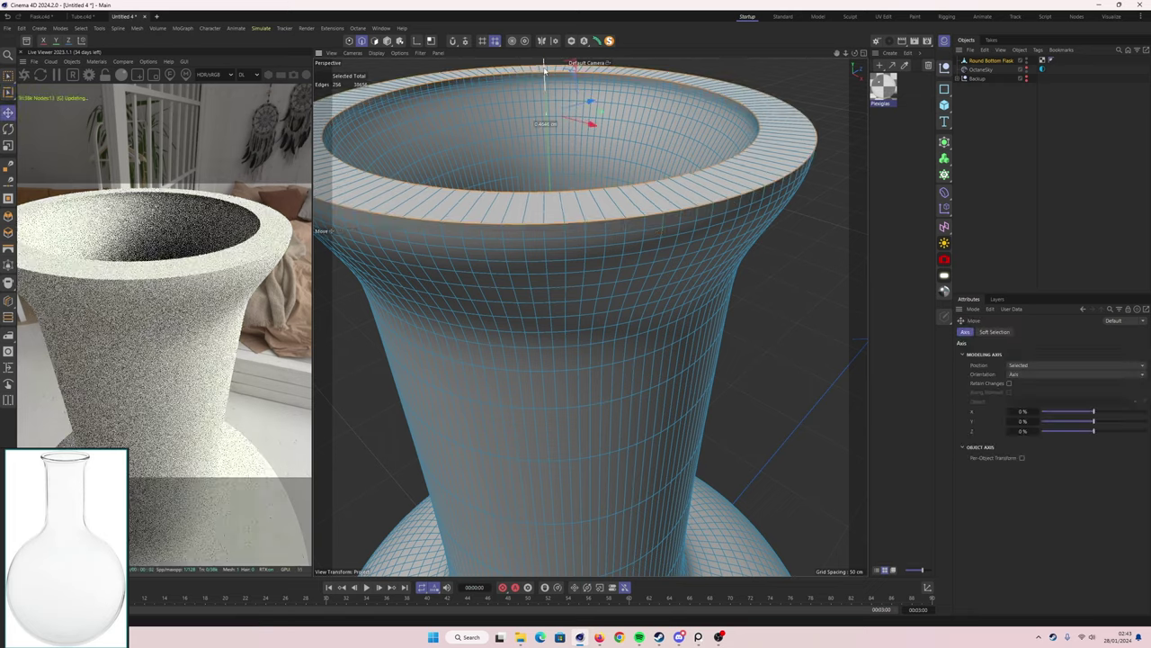
key("m")
key("s")
left_click_drag(544, 71, 660, 201)
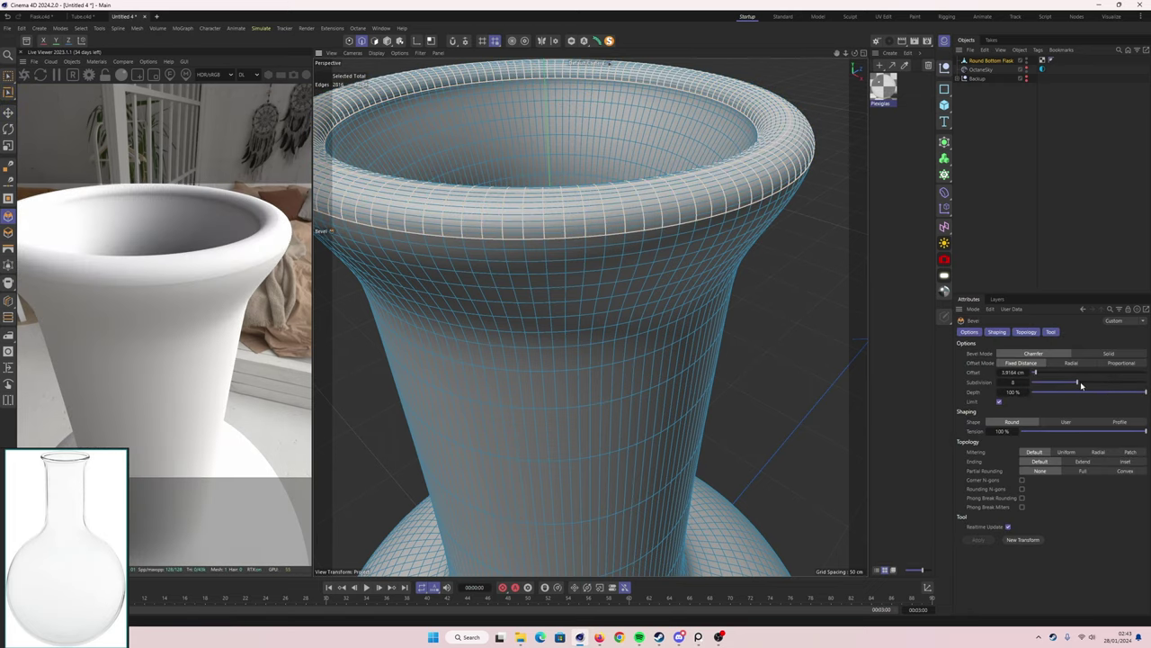
left_click_drag(1082, 385, 1071, 385)
left_click_drag(845, 52, 846, 60)
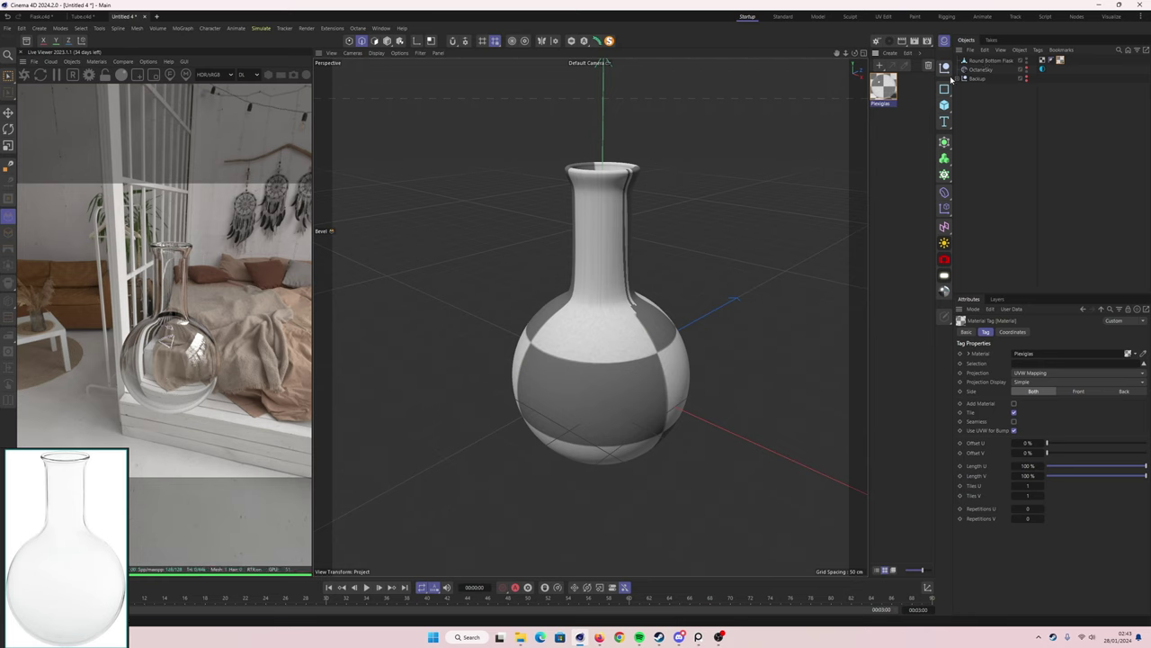
key("ctrl+s")
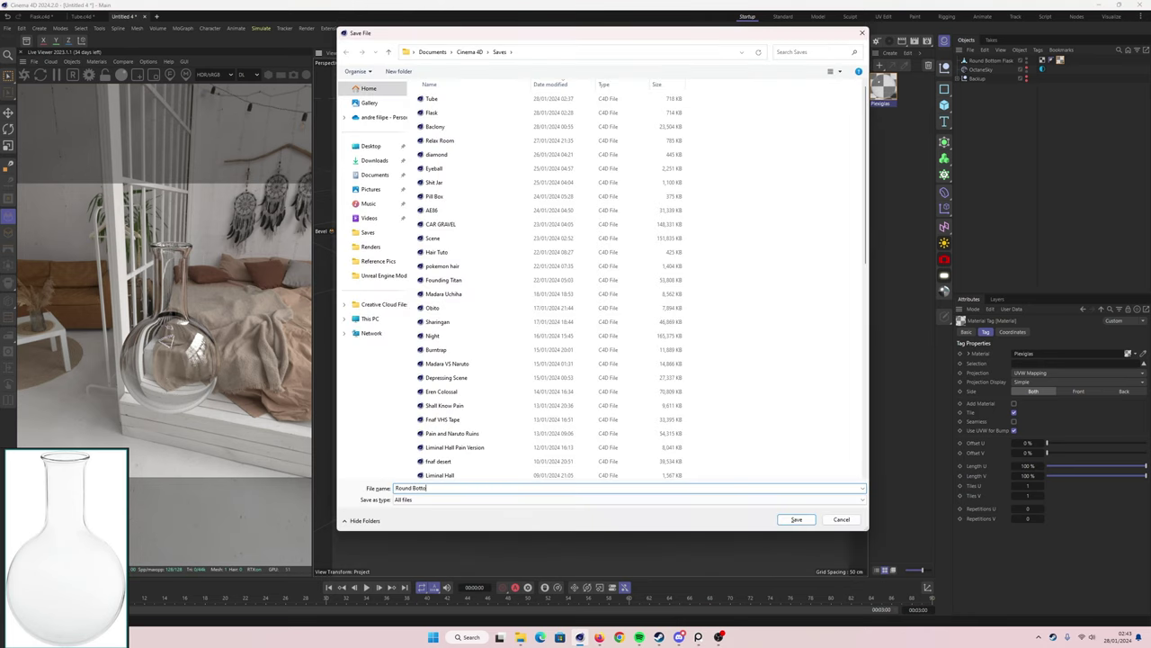
- Save the flask under the file name 'Round Bottom Glass'
type("m Glass")
key("Return")
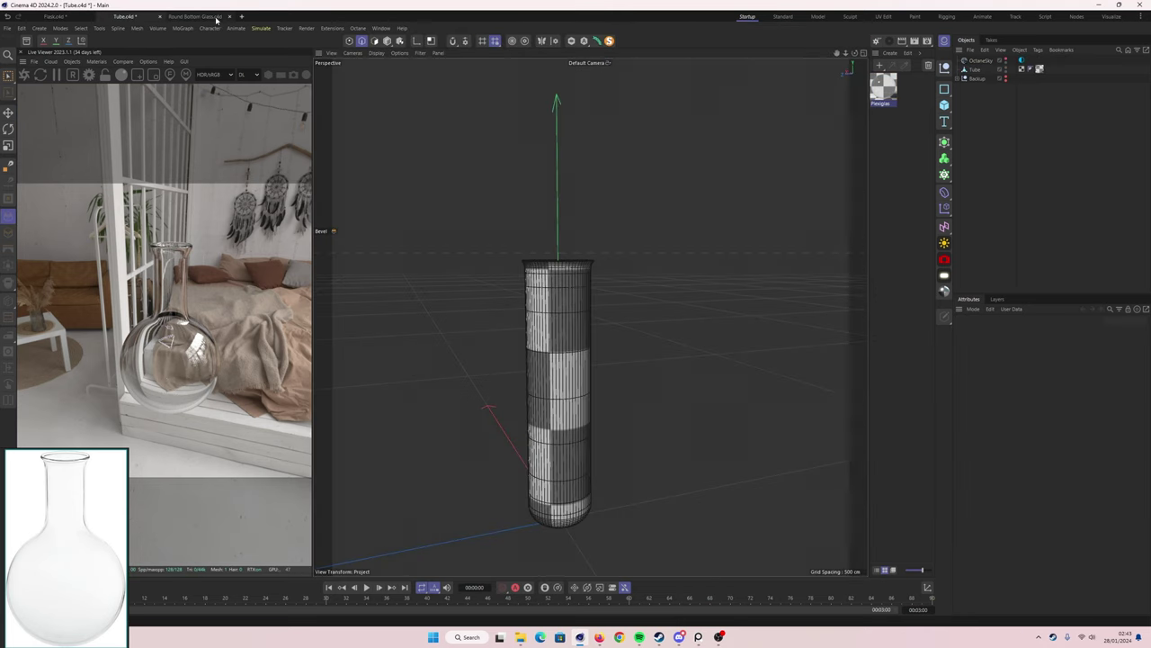